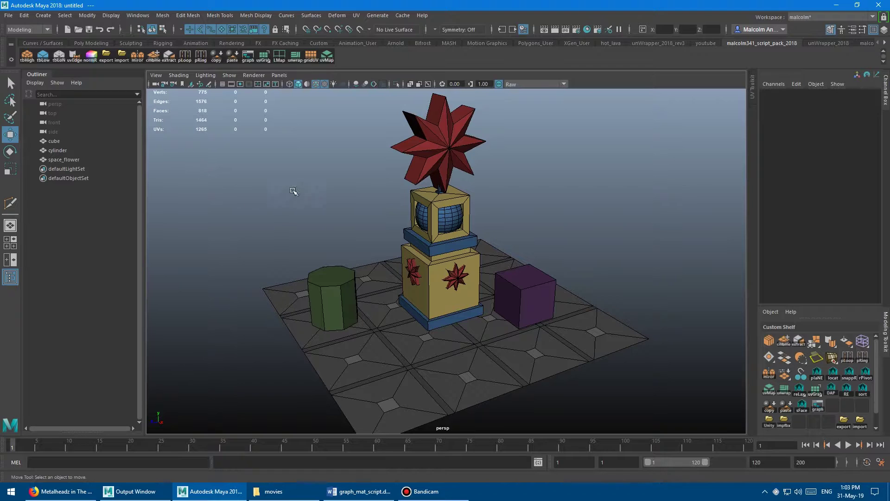
Open the Hypershade, shrink its window and place it beside the model so the scene stays visible.
left_click_drag(294, 190, 301, 193, "alt")
right_click_drag(301, 193, 291, 196, "alt")
middle_click_drag(291, 197, 286, 188, "alt")
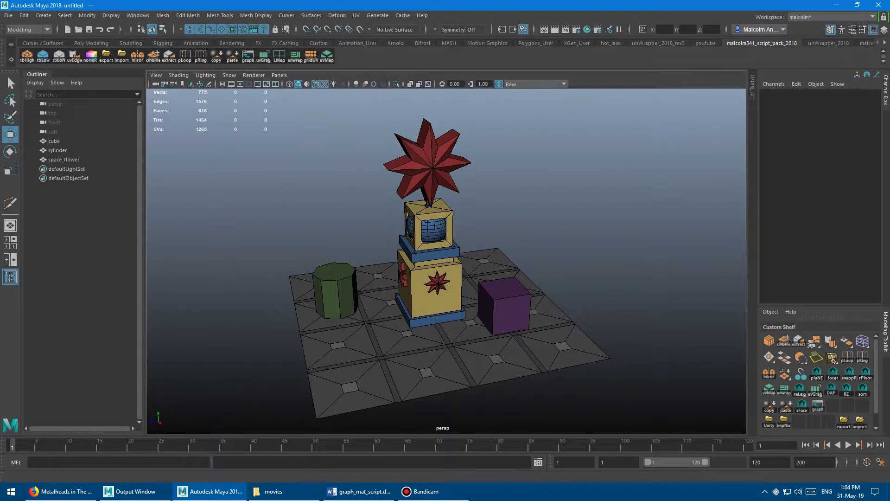
left_click_drag(0, 128, 417, 87)
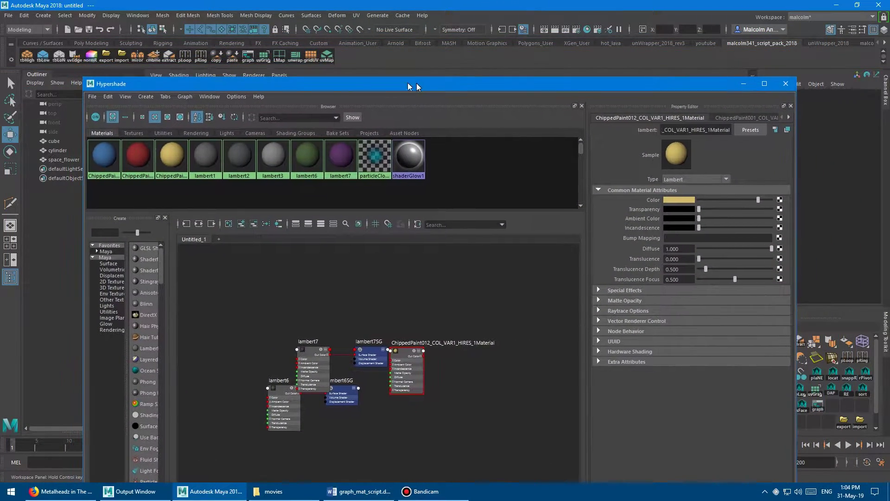
left_click_drag(80, 77, 336, 234)
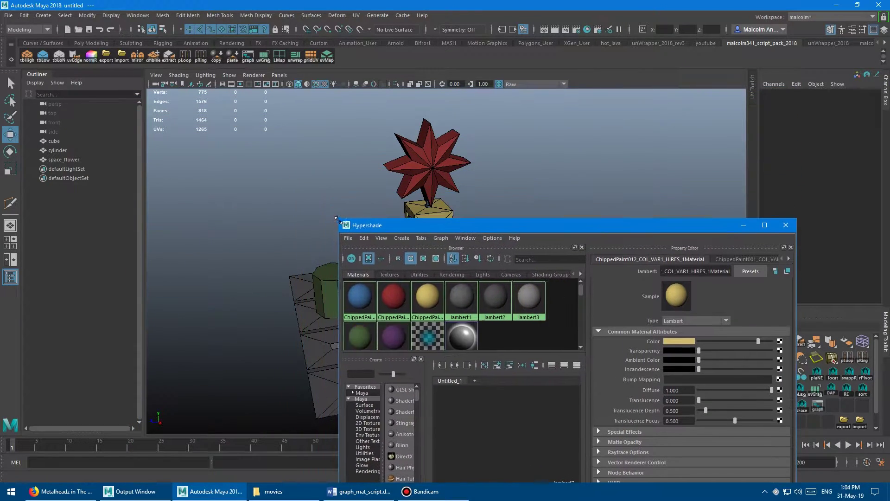
left_click_drag(445, 232, 149, 82)
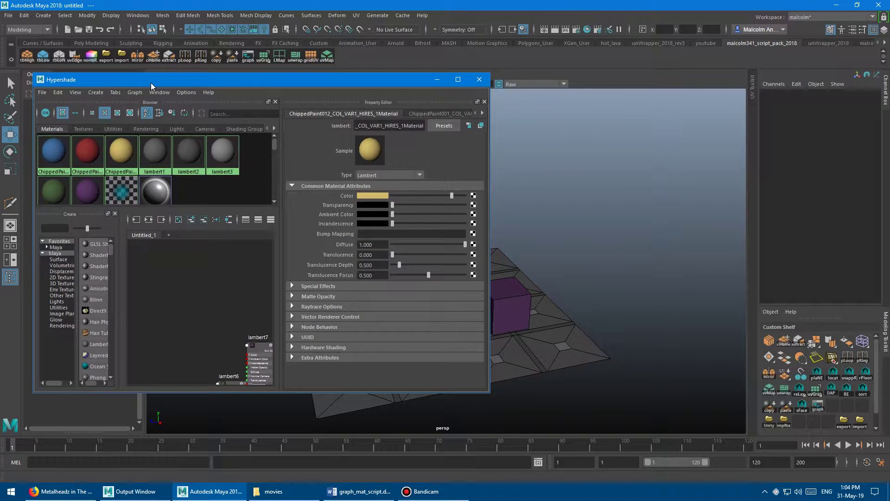
mouse_move(91, 81)
left_mouse_down()
mouse_move(128, 95)
mouse_move(86, 88)
mouse_move(70, 70)
mouse_move(150, 107)
mouse_move(143, 95)
mouse_move(202, 67)
mouse_move(160, 21)
mouse_move(139, 114)
mouse_move(107, 112)
mouse_move(93, 91)
left_mouse_up()
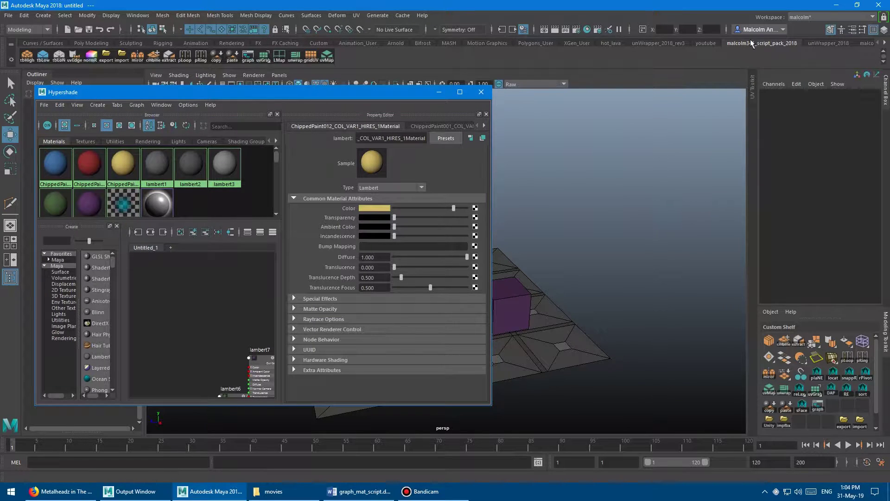
left_click(884, 18)
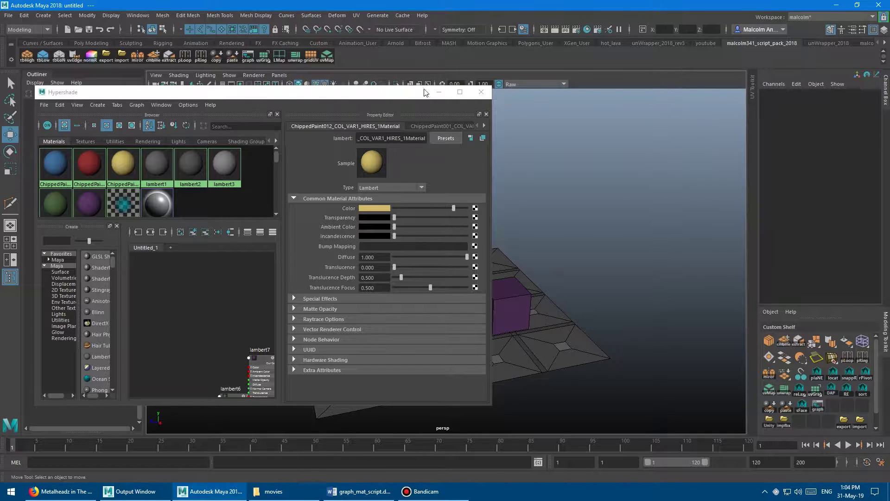
left_click_drag(227, 96, 177, 102)
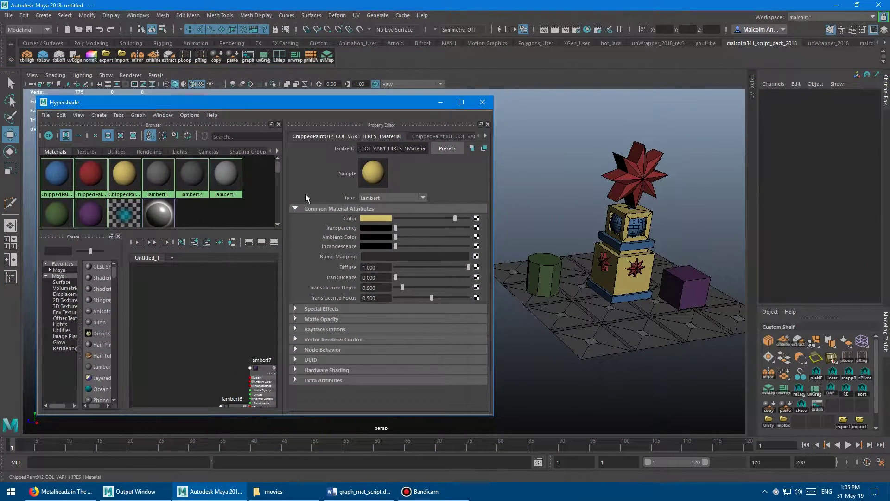
Close the Property Editor and Create panels in the Hypershade, leaving the browser and node graph.
left_click(487, 125)
left_click_drag(300, 107, 295, 104)
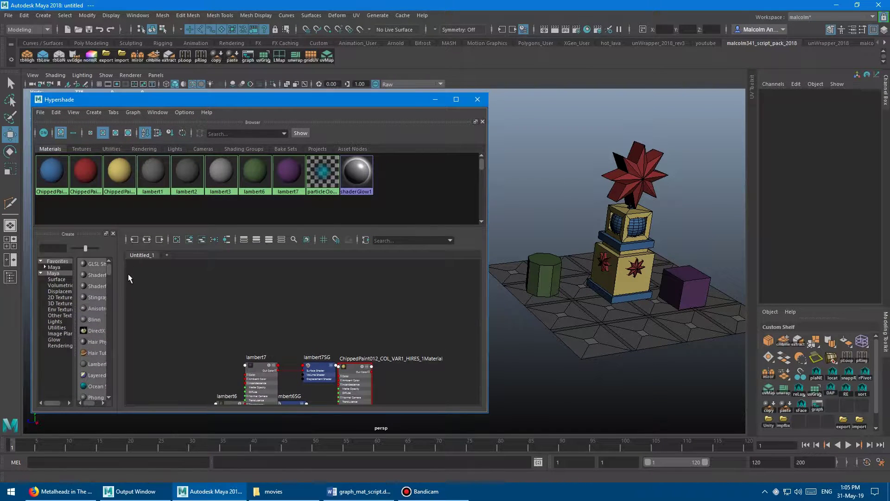
middle_click_drag(171, 292, 159, 271, "alt")
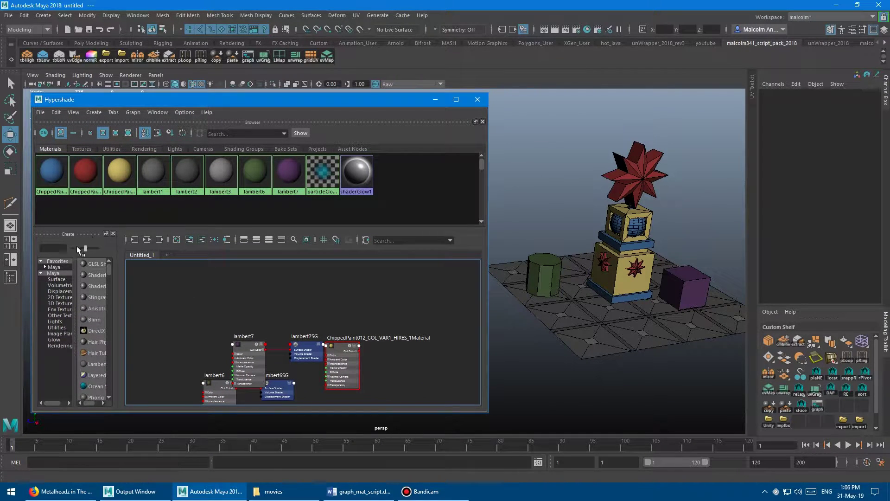
left_click(113, 234)
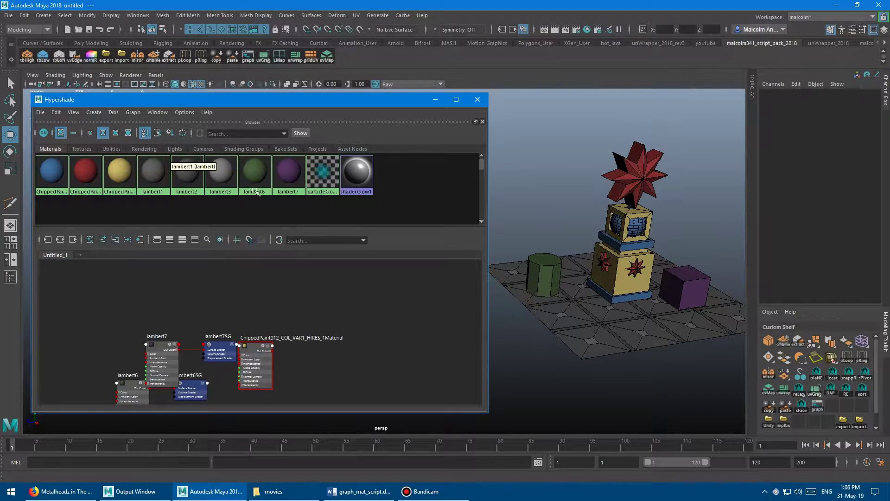
left_click_drag(177, 101, 178, 102)
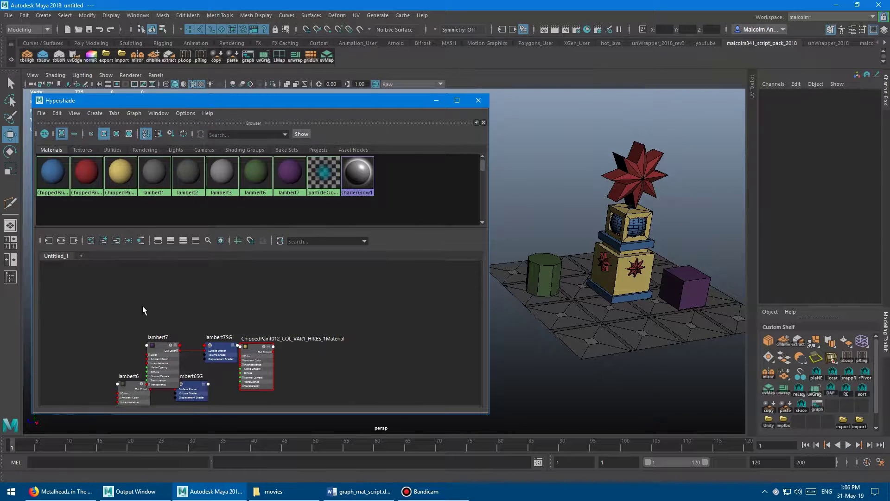
middle_click_drag(201, 313, 211, 280, "alt")
right_click_drag(211, 280, 221, 283, "alt")
scroll(221, 284, "up", 1)
middle_click_drag(214, 287, 228, 266, "alt")
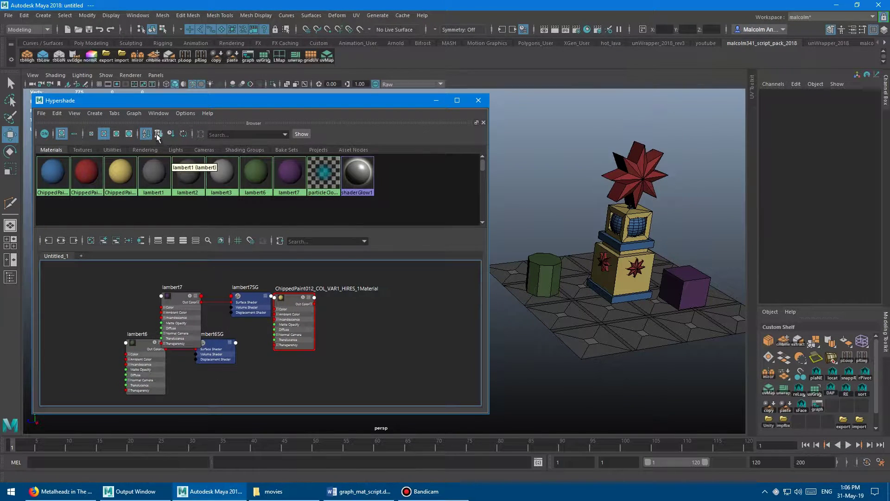
Reopen the Property Editor panel in the Hypershade, dock it beside the node graph, and close it again.
left_click(158, 113)
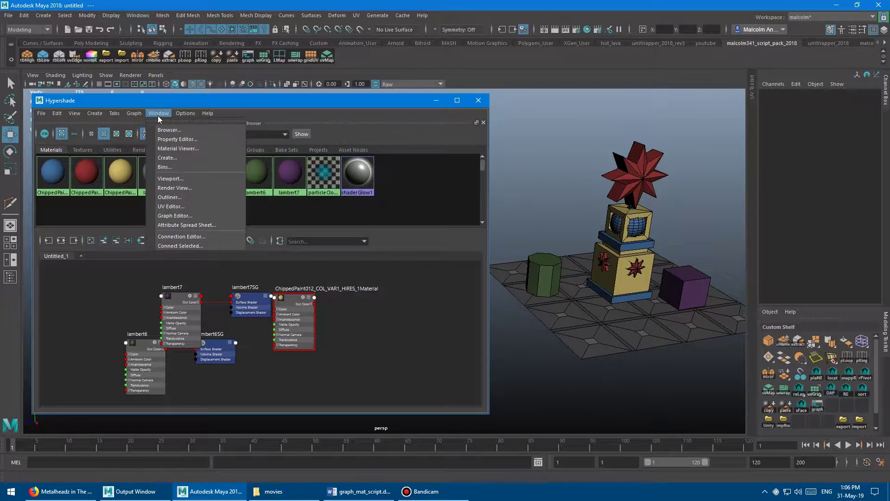
left_click(176, 139)
left_click_drag(226, 171, 480, 237)
left_click(608, 240)
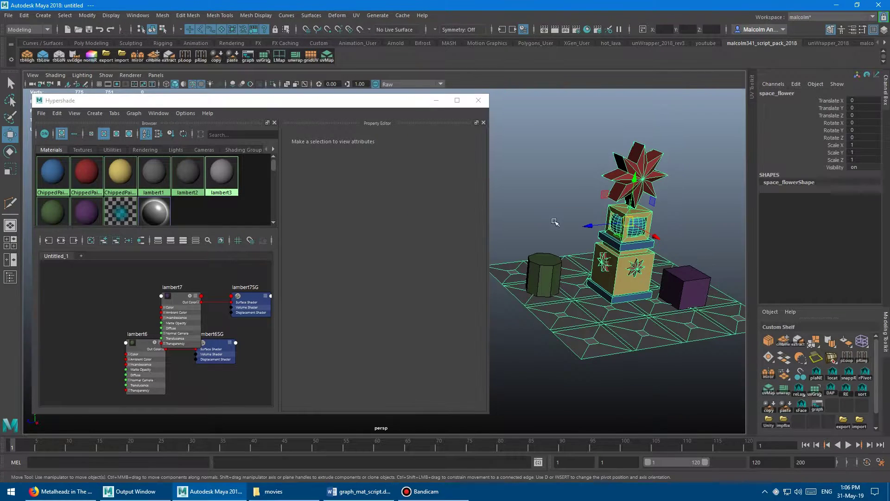
left_click(483, 123)
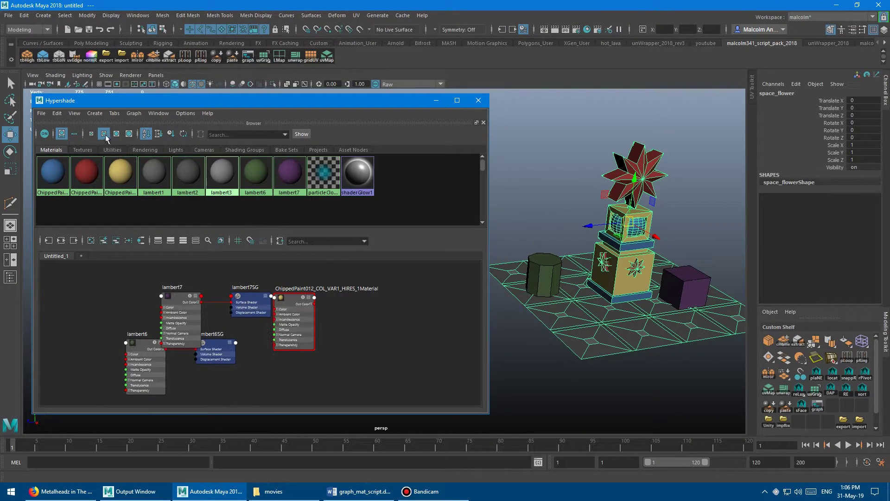
Reopen the Create panel in the Hypershade and dock it beside the node graph.
left_click(151, 114)
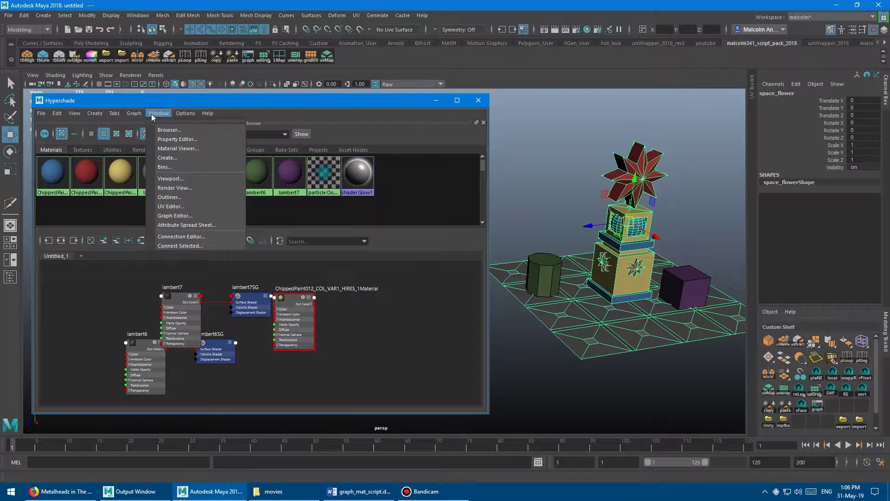
left_click(184, 157)
left_click_drag(0, 218, 82, 263)
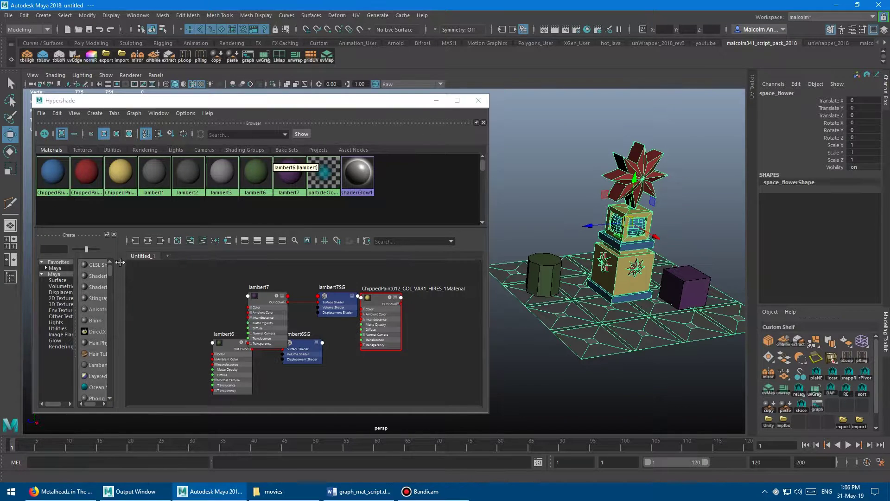
left_click(159, 113)
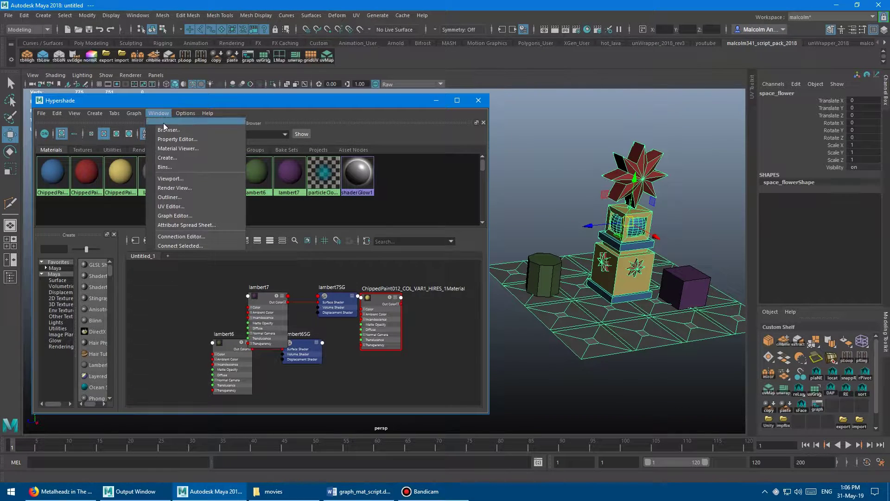
left_click(274, 97)
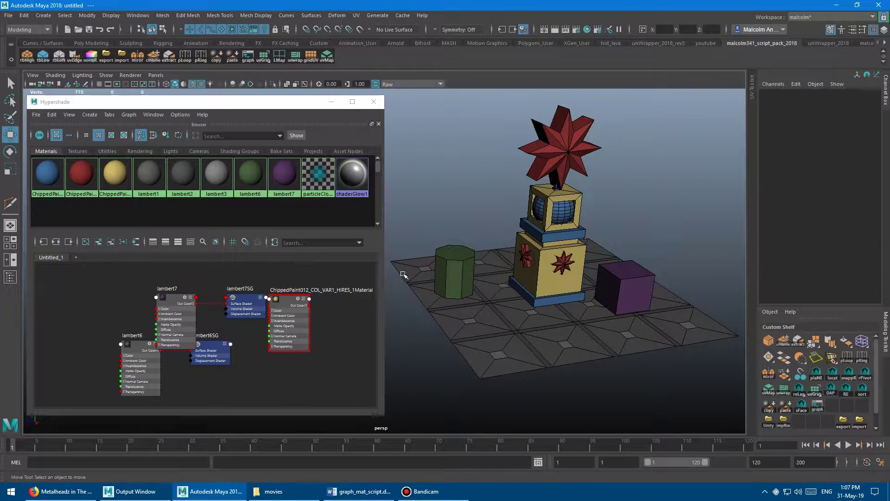
Look at the Textures category in the Hypershade browser and return to the Materials category.
left_click_drag(483, 253, 515, 232, "alt")
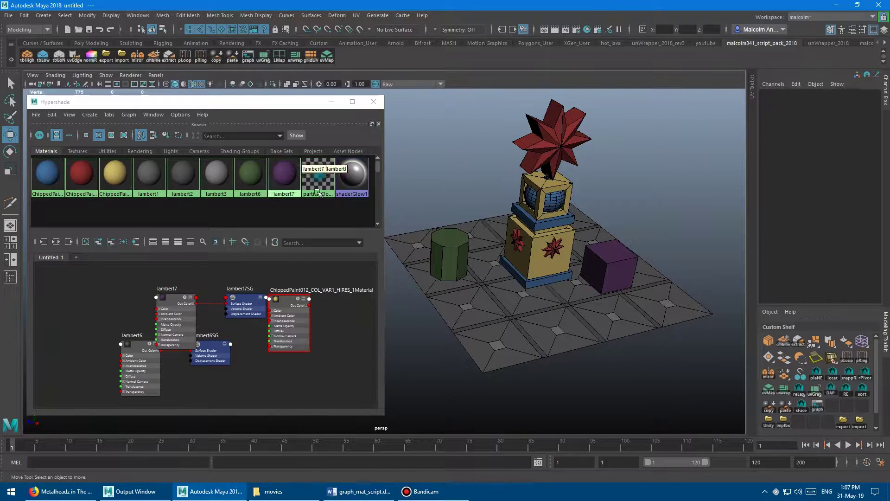
left_click(75, 152)
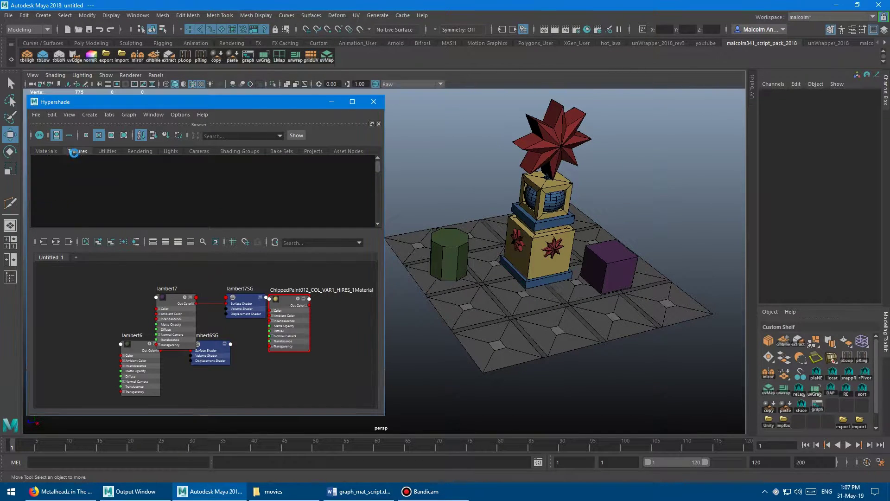
left_click(52, 150)
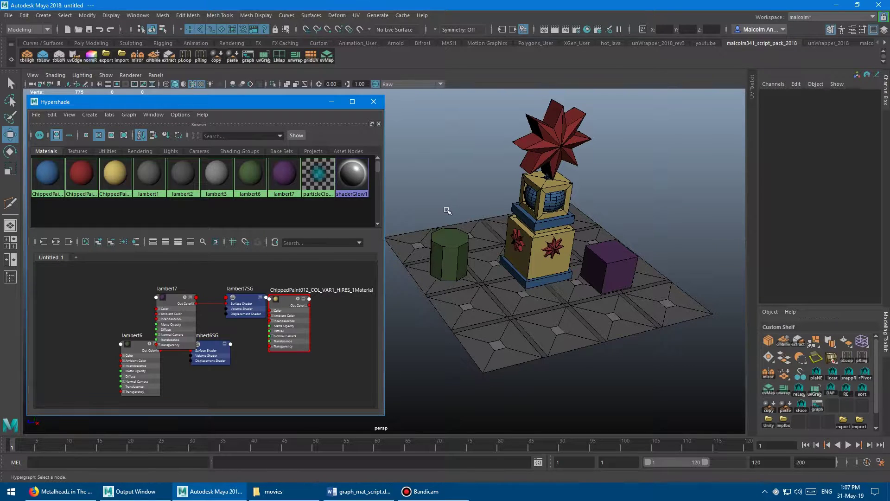
Clear all nodes from the Hypershade node graph.
middle_click_drag(228, 310, 136, 313, "alt")
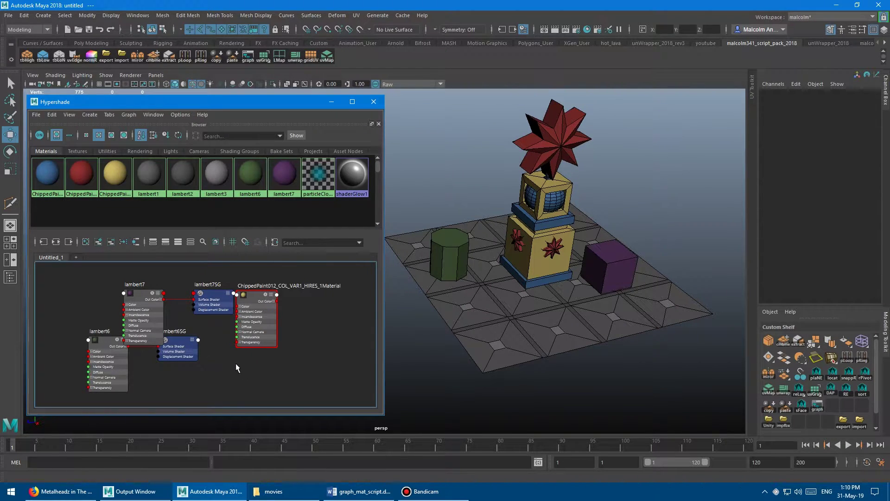
middle_click_drag(249, 367, 248, 366, "alt")
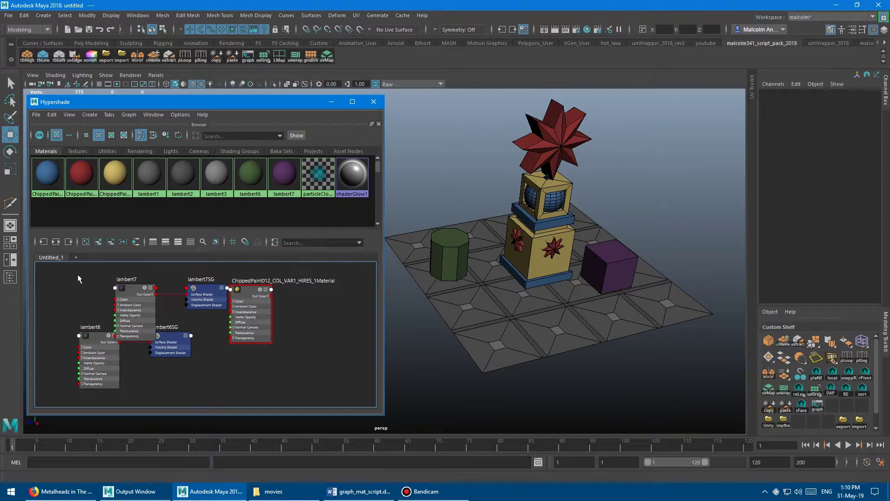
left_click(86, 242)
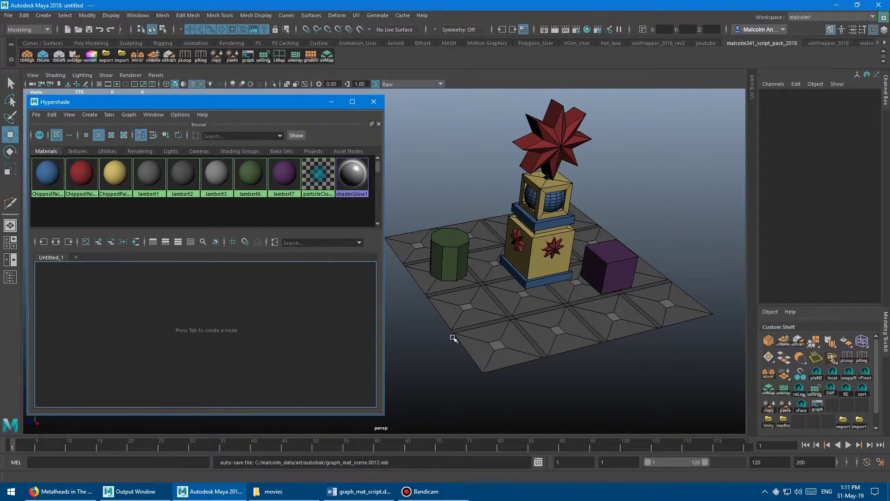
Graph the material of the purple cube in the Hypershade and select its lambert7 node.
left_click_drag(469, 309, 527, 302, "alt")
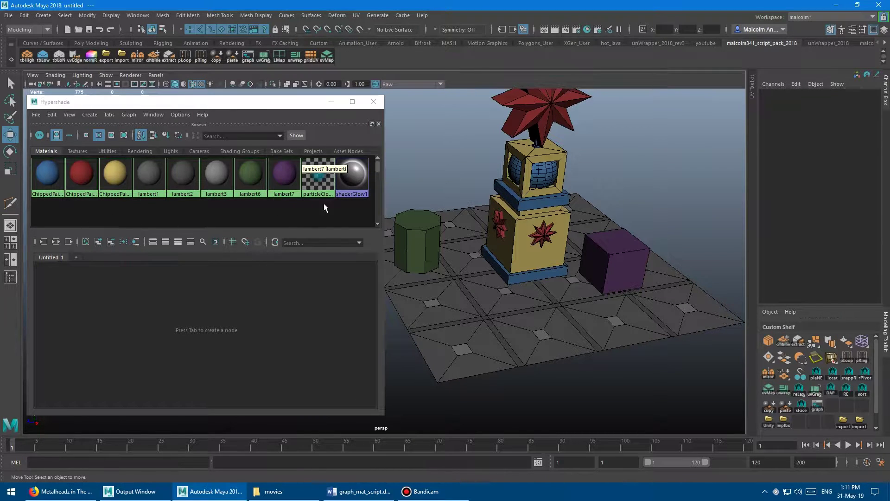
middle_click_drag(598, 289, 611, 282, "alt")
right_click_drag(611, 282, 587, 277, "alt")
left_click_drag(587, 277, 583, 282, "alt")
left_click(594, 248)
left_click_drag(498, 276, 518, 270, "alt")
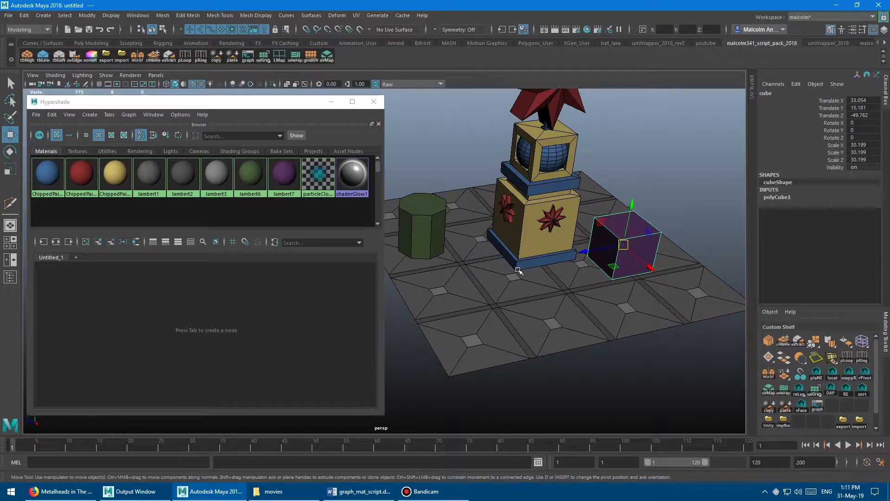
left_click(136, 243)
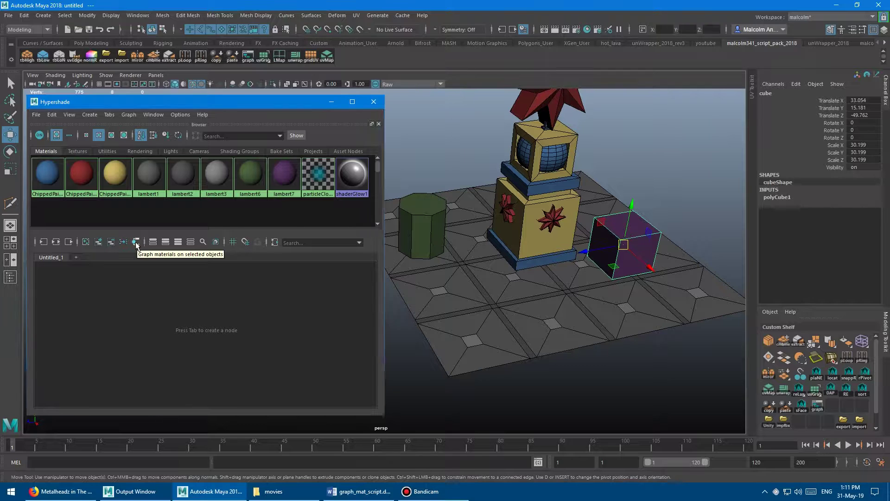
middle_click_drag(143, 284, 152, 285, "alt")
mouse_move(152, 285)
right_mouse_down("alt")
mouse_move(172, 286)
mouse_move(162, 285)
right_mouse_up("alt")
left_click(171, 292)
middle_click_drag(162, 284, 168, 284, "alt")
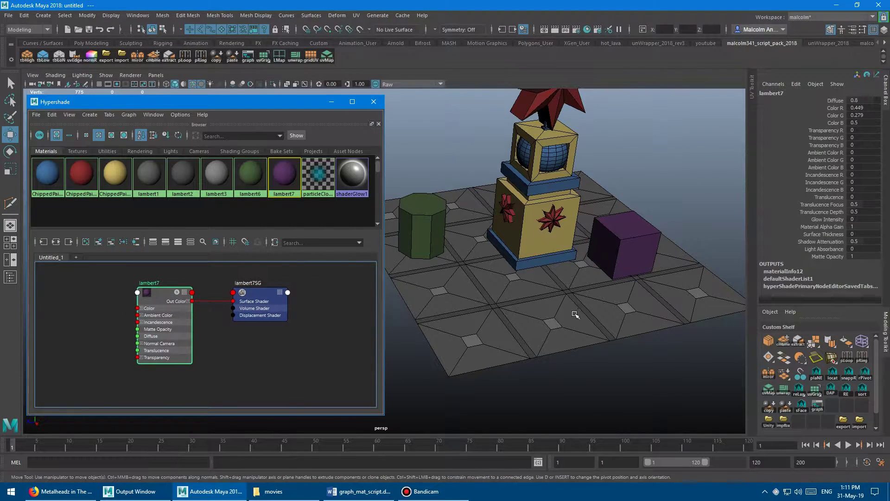
Create a polygon sphere at the scene's centre and scale it uniformly to about 53.7.
right_click_drag(570, 302, 508, 300, "alt")
middle_click_drag(498, 299, 554, 292, "alt")
right_click_drag(554, 292, 523, 288, "alt")
middle_click_drag(524, 288, 569, 285, "alt")
left_click(458, 280)
right_click_drag(444, 269, 467, 270, "shift")
key("r")
middle_click_drag(441, 287, 496, 288)
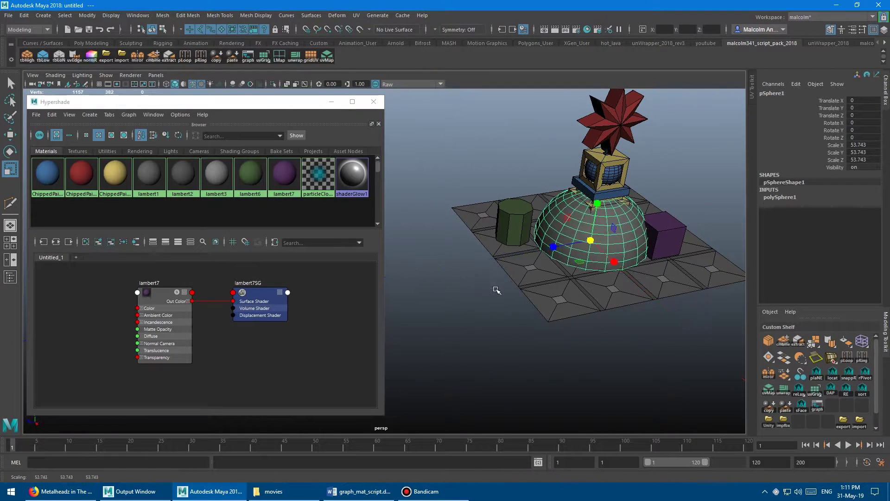
Move the sphere behind the model to about -203 in X and 9 in Z, and duplicate it twice in a row along Z.
key("w")
right_click_drag(496, 288, 453, 294, "alt")
left_click_drag(526, 269, 455, 199)
middle_click_drag(468, 251, 456, 311, "alt")
left_click_drag(426, 240, 568, 227, "shift")
middle_click_drag(512, 282, 513, 262, "alt")
left_click_drag(506, 272, 536, 268, "alt")
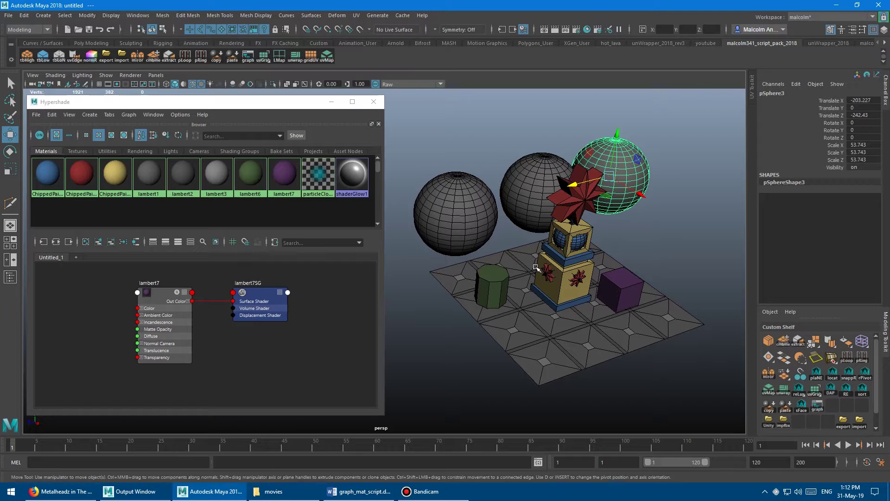
Graph the purple cube's material again and assign lambert7 to the first sphere in the row.
left_click(613, 288)
left_click(138, 241)
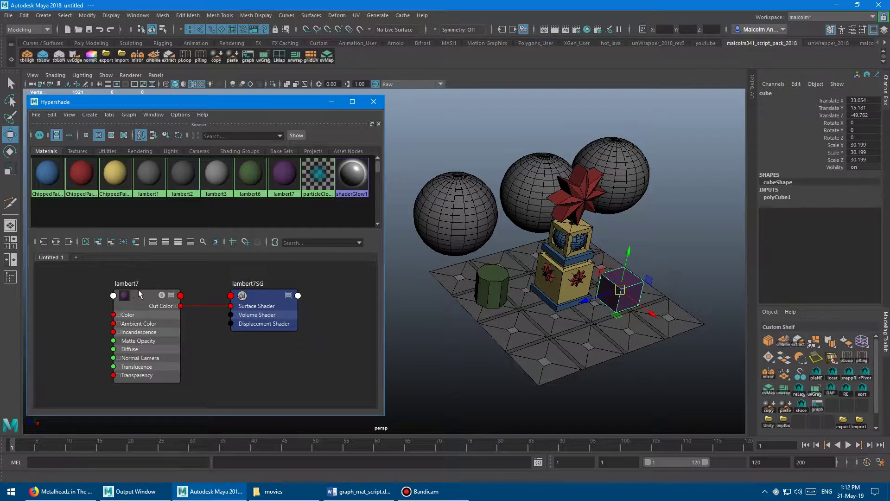
left_click(441, 206)
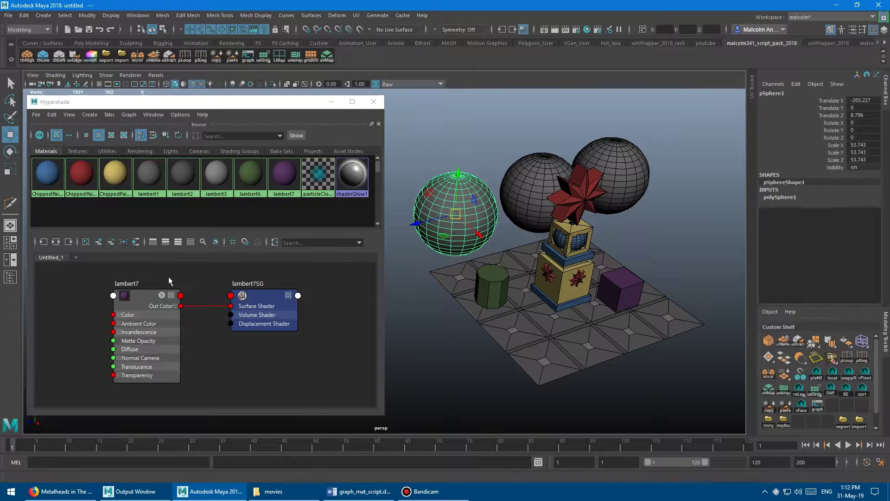
right_click(138, 292)
right_click_drag(138, 292, 138, 266)
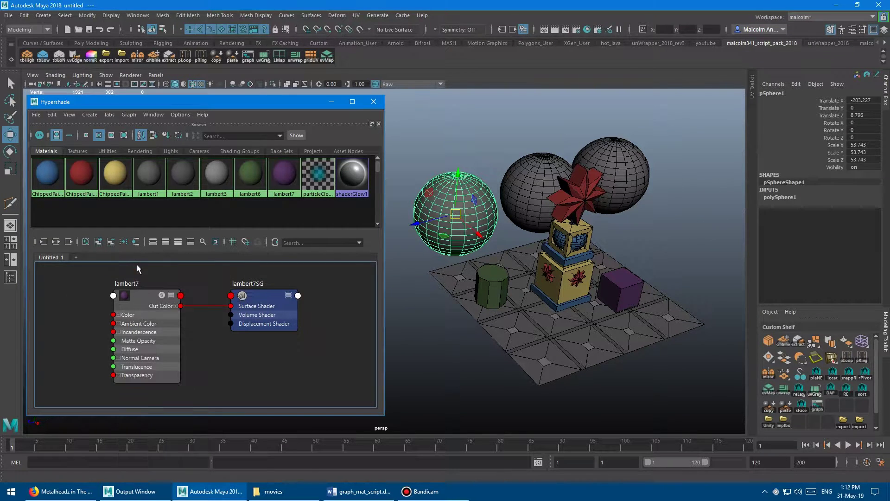
left_click(418, 294)
left_click_drag(418, 294, 459, 267, "alt")
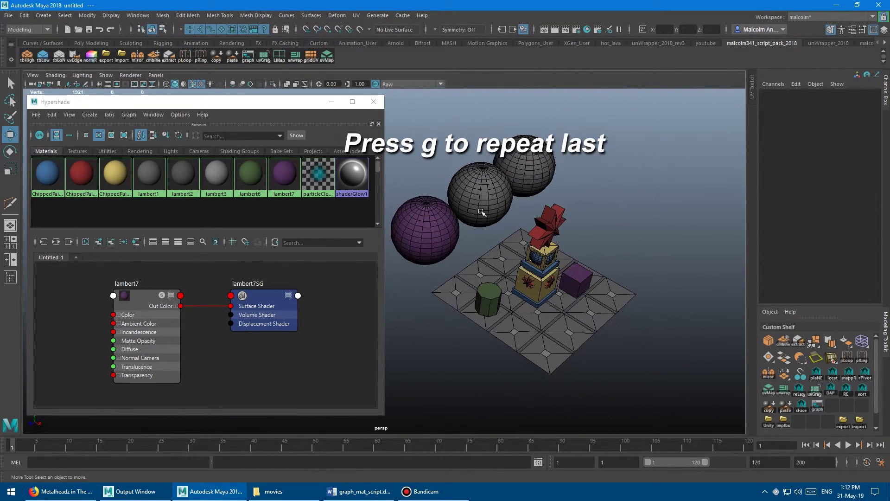
Assign lambert7 to the second and third spheres in the row by repeating the last assignment.
left_click(481, 211)
key("g")
left_click(531, 166)
left_click_drag(593, 233, 483, 235, "alt")
key("g")
left_click(471, 207)
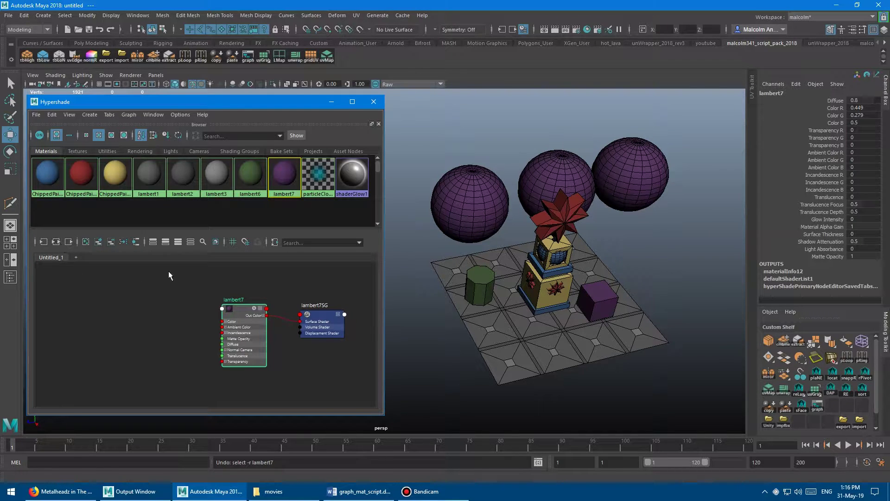
Graph the input and output connections of the lambert7 node in the Hypershade.
middle_click_drag(199, 282, 165, 282, "alt")
right_click_drag(165, 282, 175, 290, "alt")
middle_click_drag(202, 295, 180, 289, "alt")
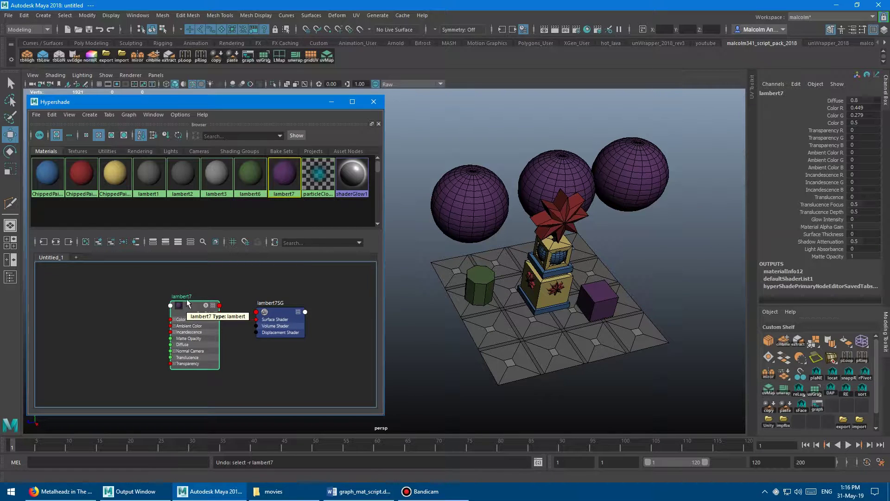
right_click_drag(180, 308, 197, 312, "alt")
left_click(56, 242)
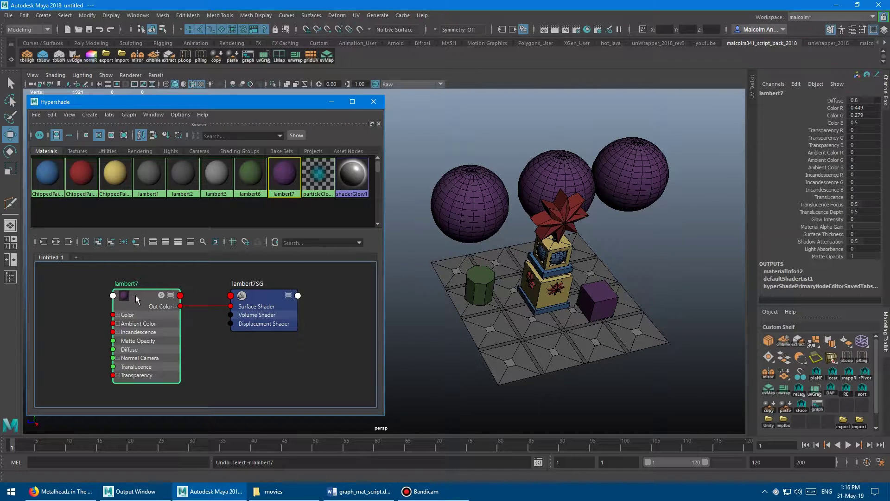
Connect a Checker texture to the Color attribute of lambert7 and close the Attribute Editor.
key("ctrl+a")
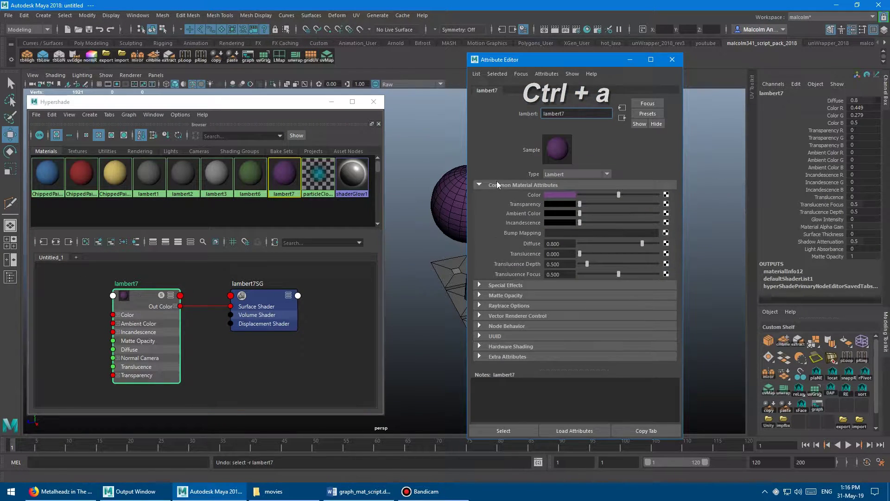
left_click_drag(552, 64, 554, 61)
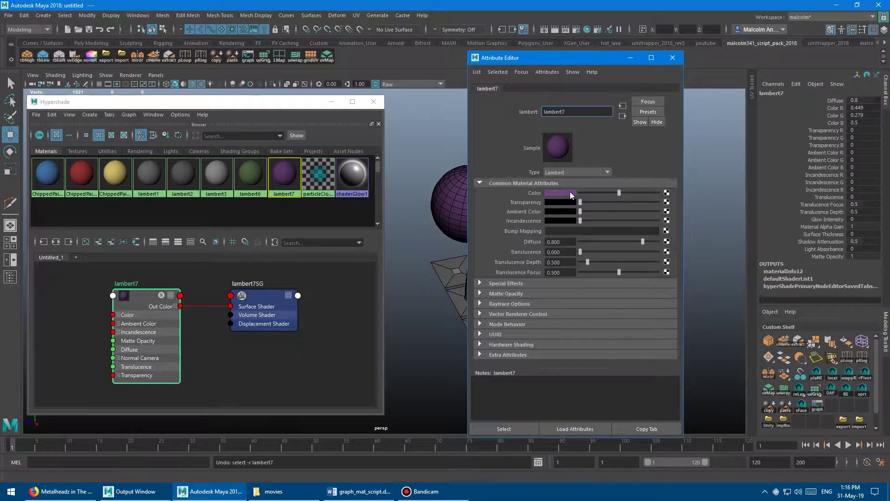
left_click(668, 194)
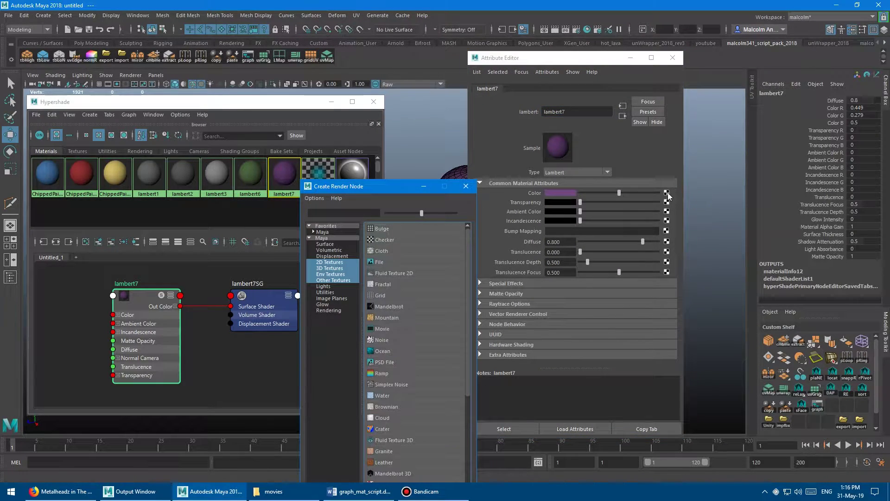
left_click(410, 237)
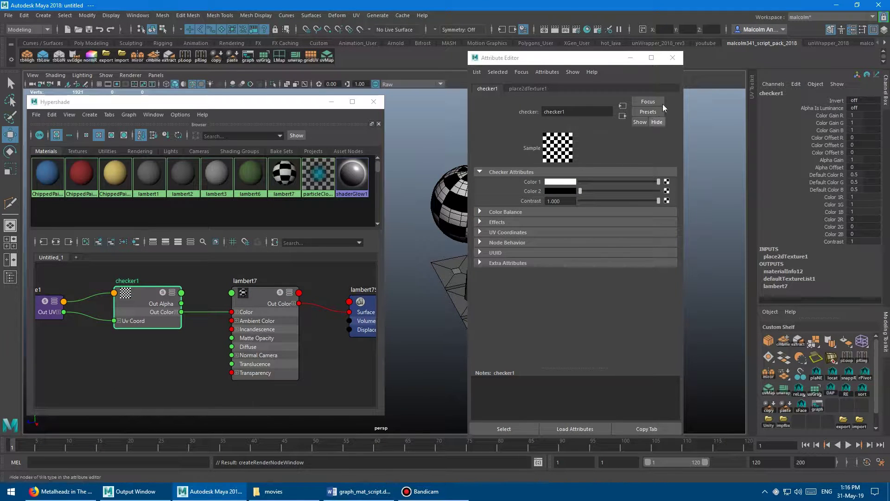
left_click(673, 58)
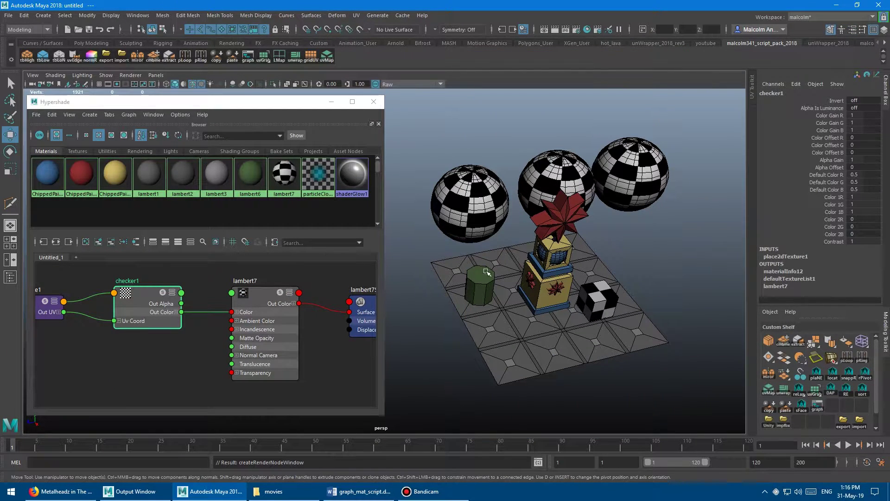
Select the lambert7 node and graph only its output connections, followed by only its input connections.
middle_click_drag(298, 278, 284, 280, "alt")
right_click_drag(285, 280, 205, 304, "alt")
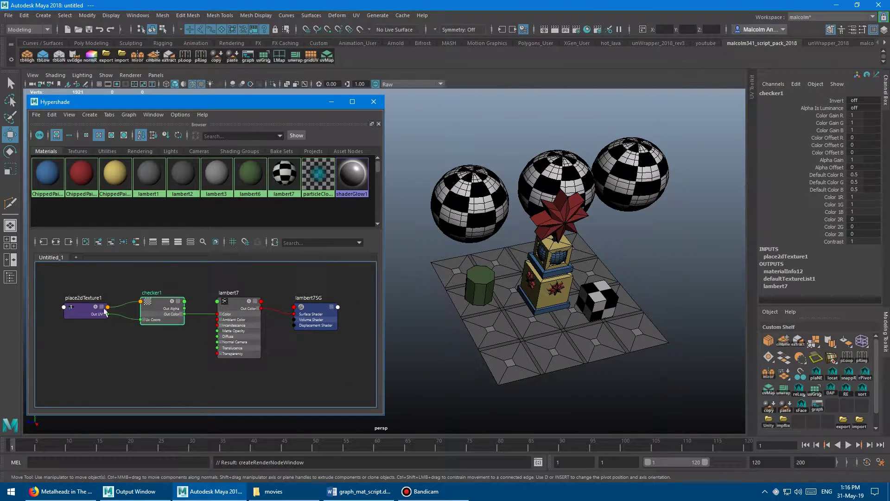
left_click(236, 303)
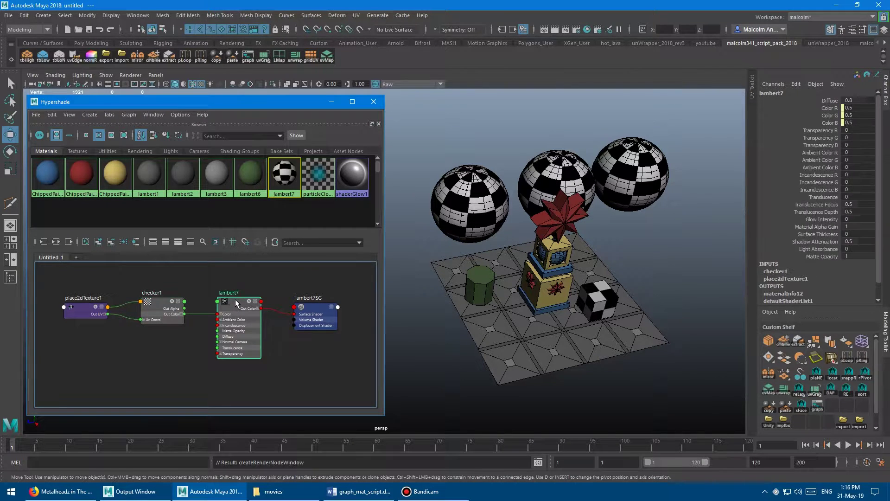
left_click(69, 242)
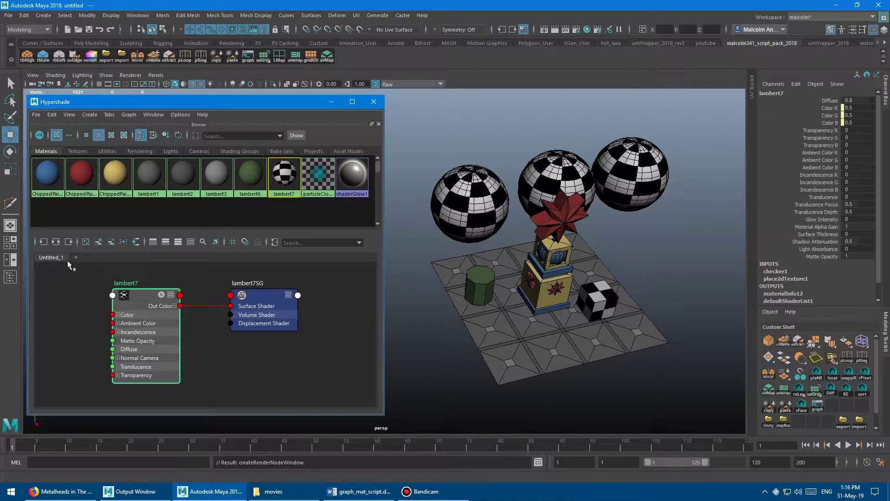
left_click(43, 241)
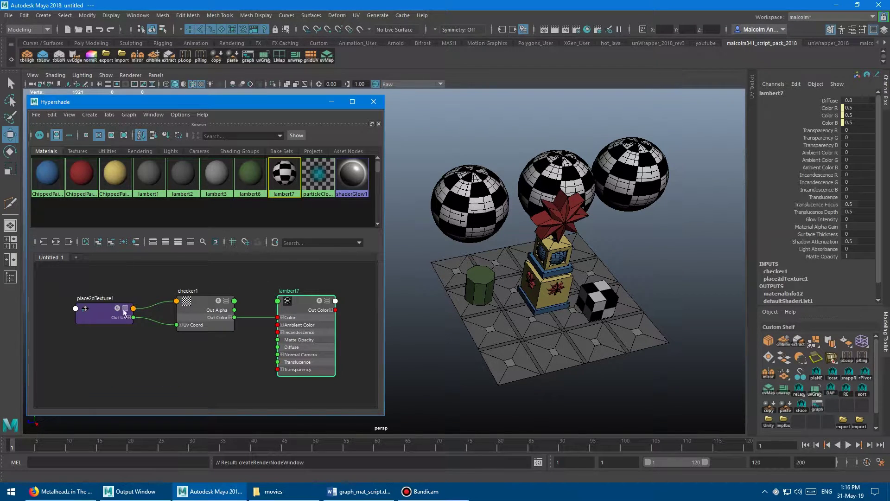
Graph the input and output connections of lambert7 together.
left_click(55, 241)
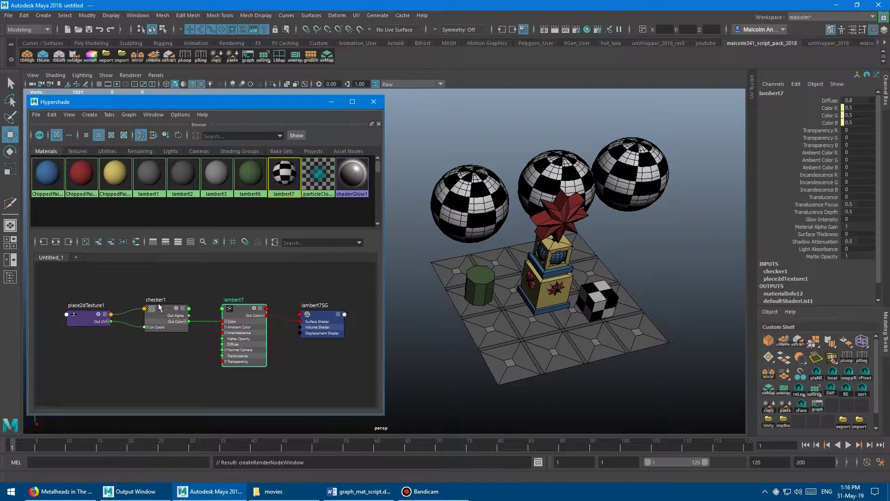
left_click(56, 243)
left_click(56, 243)
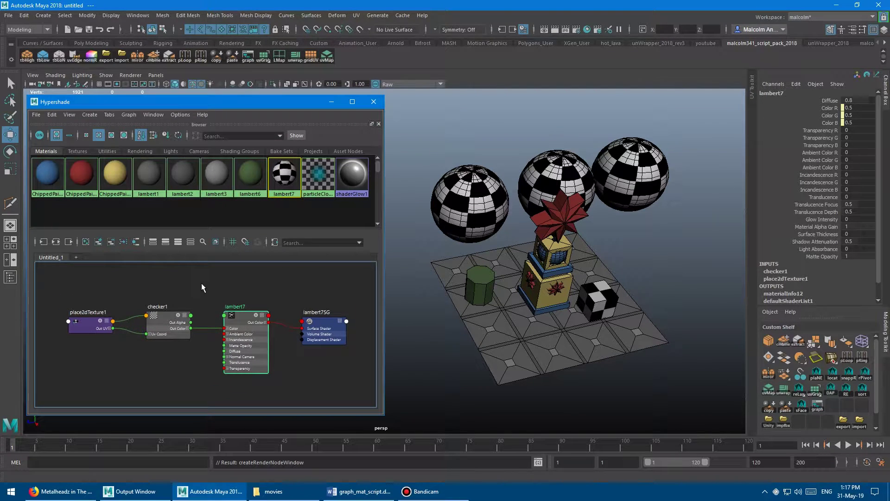
Graph the material of the first checkered sphere, followed by the material of the green cylinder.
left_click(464, 194)
mouse_move(465, 197)
left_mouse_down("alt")
mouse_move(449, 251)
mouse_move(465, 199)
left_mouse_up("alt")
left_click_drag(466, 269, 469, 261, "alt")
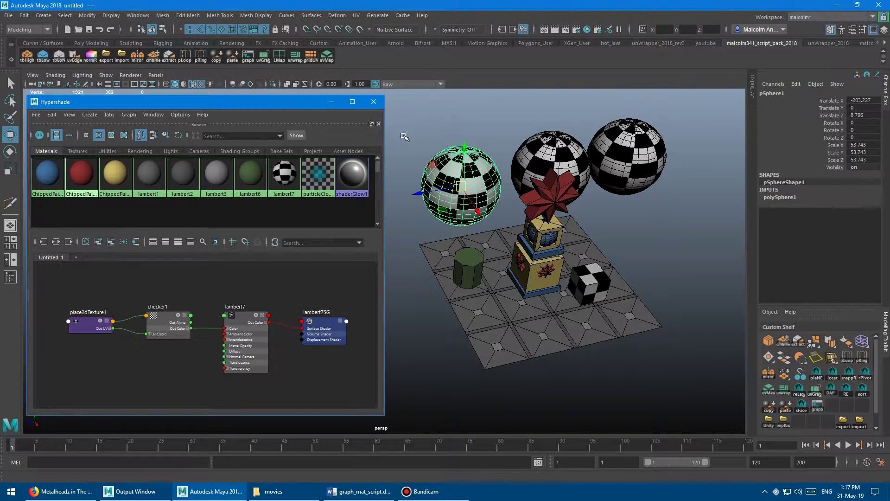
left_click_drag(405, 137, 405, 135, "alt")
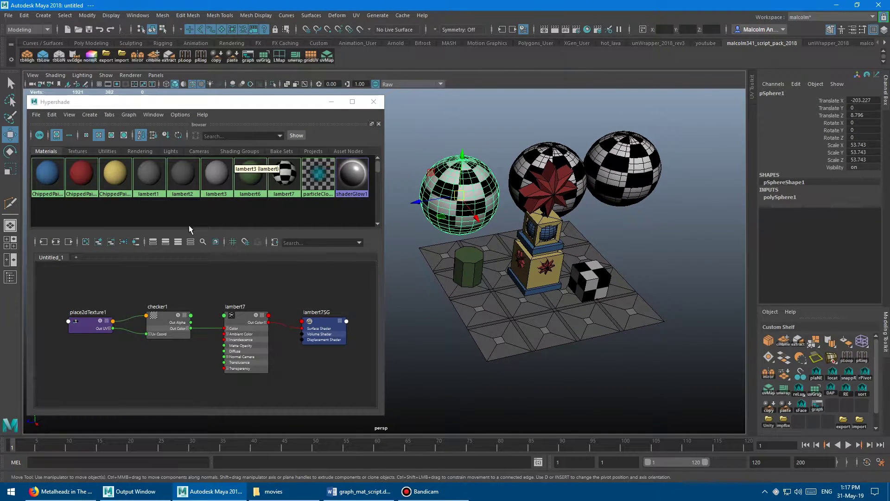
left_click(136, 242)
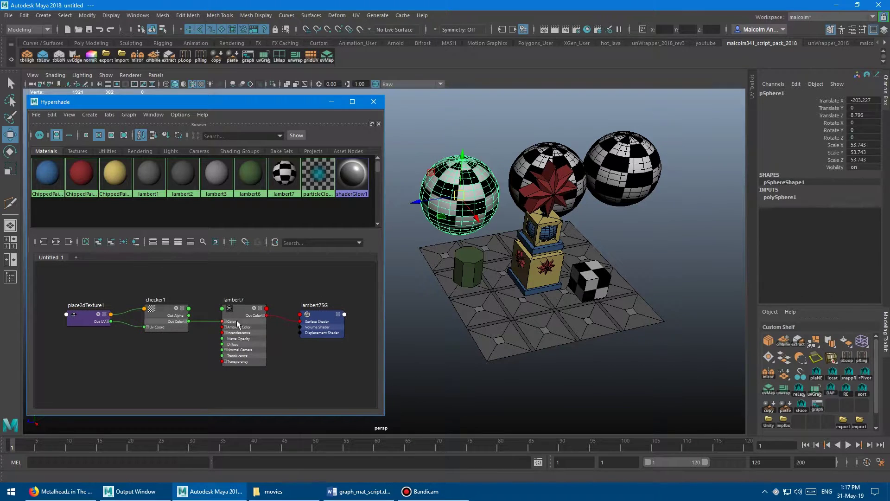
left_click(470, 265)
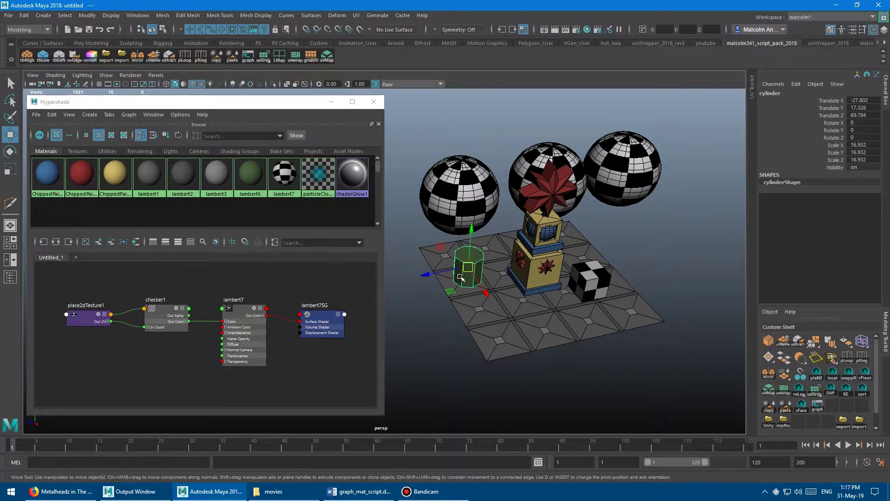
left_click(136, 242)
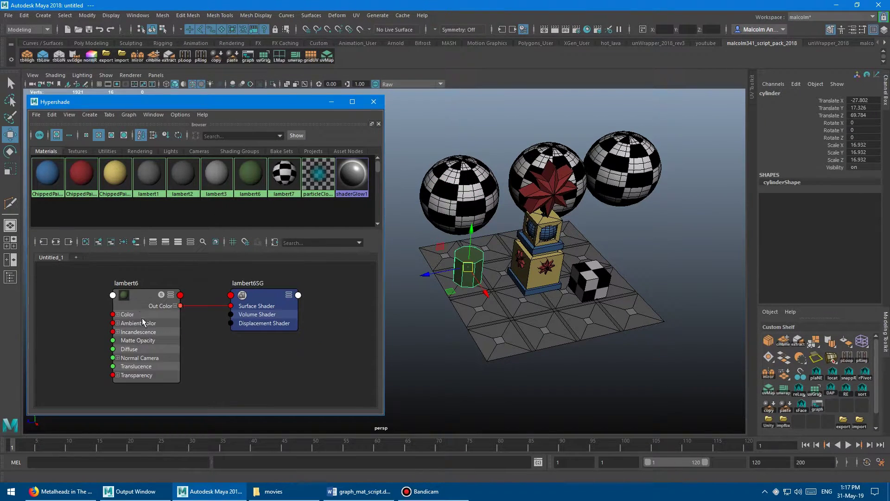
Select the space_flower model and graph all of its materials in the Hypershade.
left_click(530, 319)
left_click_drag(498, 298, 492, 296, "alt")
right_click_drag(493, 296, 547, 311, "alt")
left_click_drag(547, 310, 514, 308, "alt")
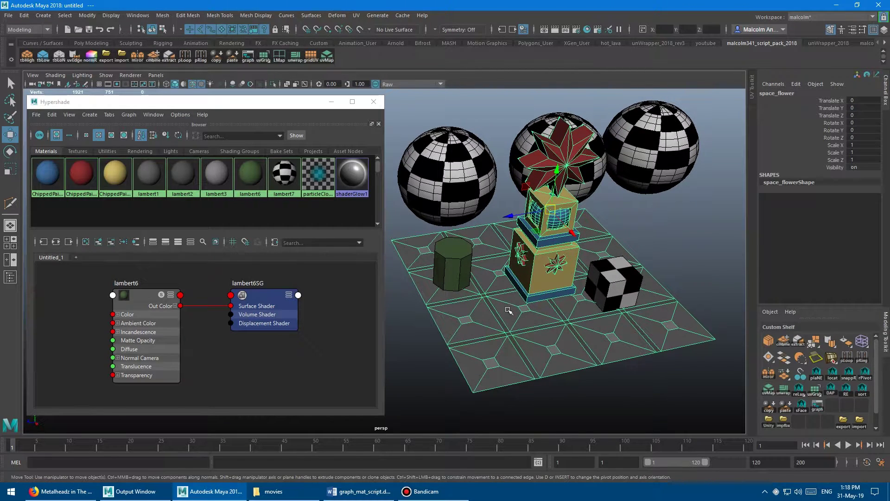
mouse_move(504, 287)
left_mouse_down("alt")
mouse_move(500, 278)
mouse_move(506, 291)
left_mouse_up("alt")
left_click(425, 327)
left_click_drag(446, 302, 466, 290, "alt")
left_click(500, 305)
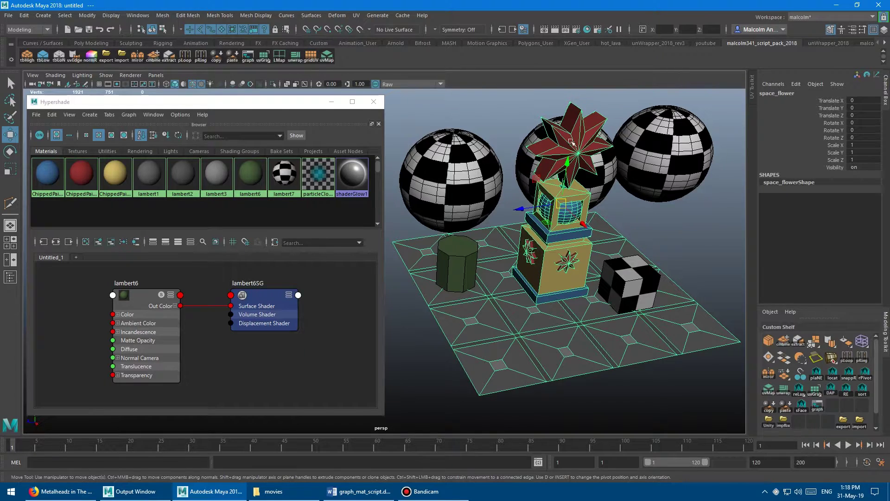
left_click(135, 242)
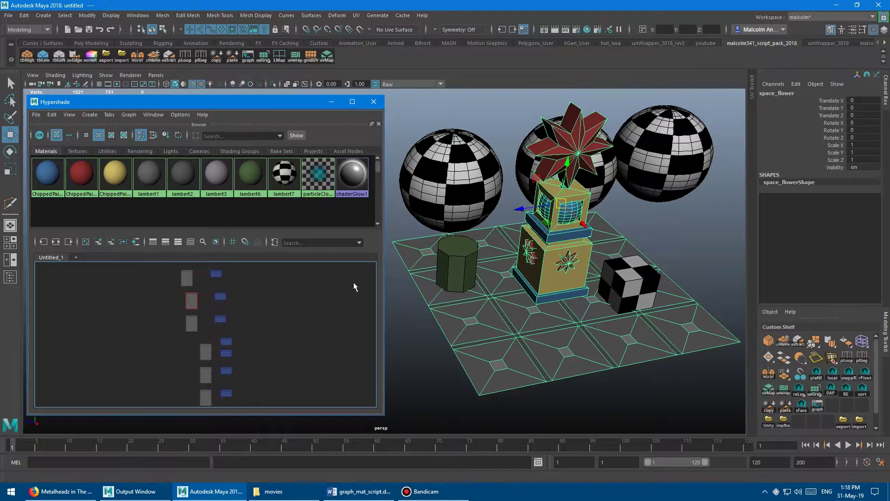
Examine the graphed material and shading group nodes of the space_flower model.
left_click_drag(459, 268, 440, 236, "alt")
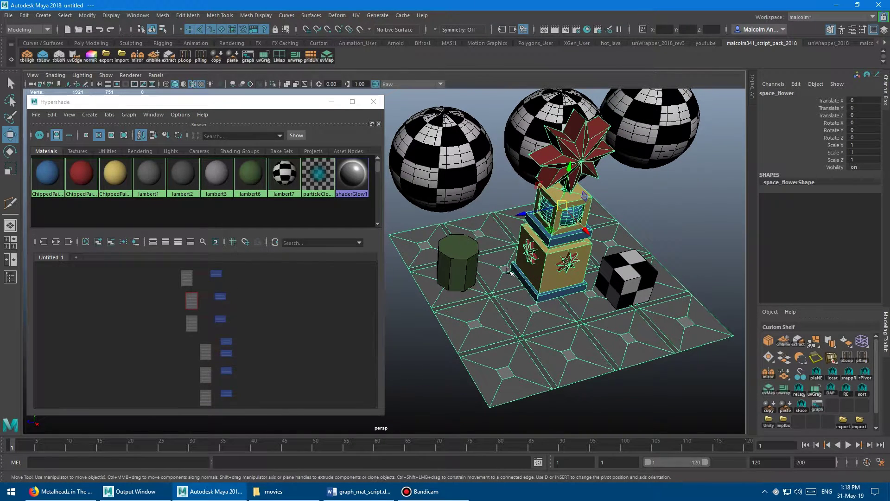
scroll(164, 310, "up", 8)
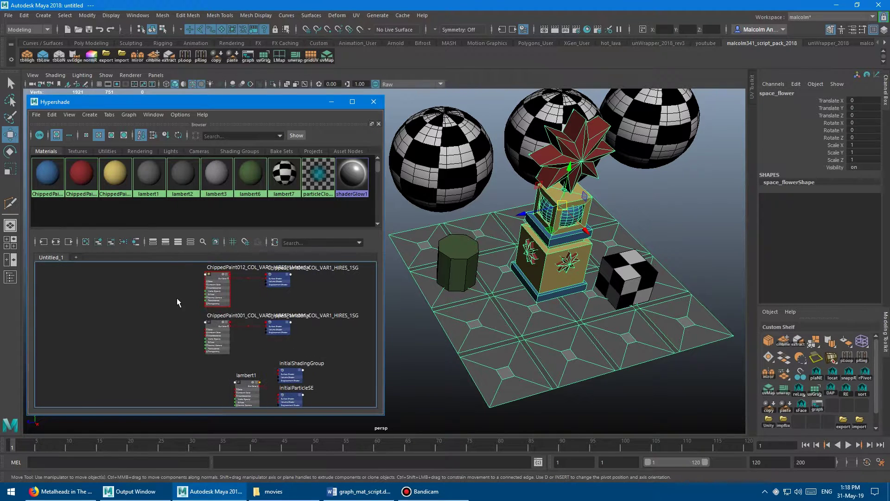
scroll(176, 318, "up", 7)
middle_click_drag(209, 328, 235, 341, "alt")
scroll(240, 310, "up", 1)
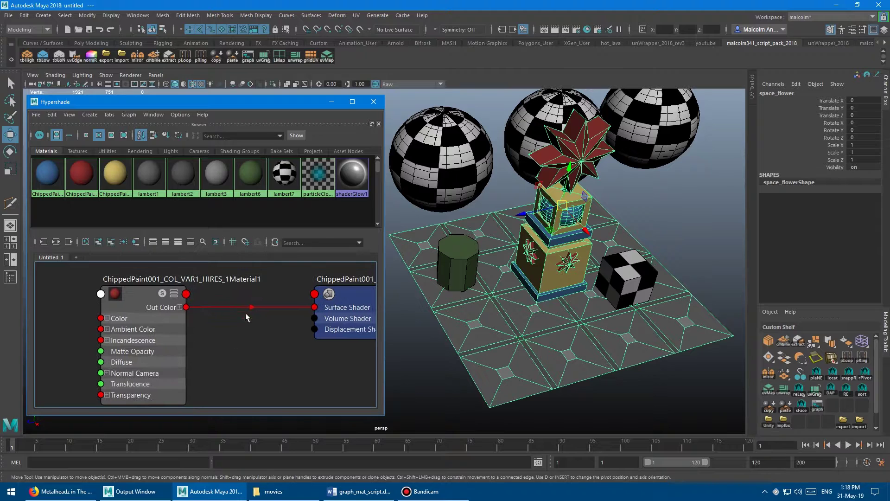
scroll(217, 330, "down", 3)
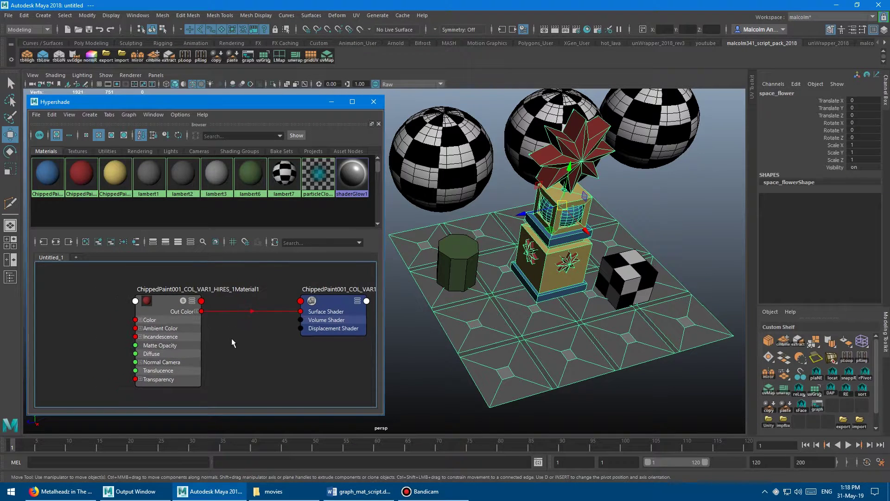
scroll(183, 288, "down", 4)
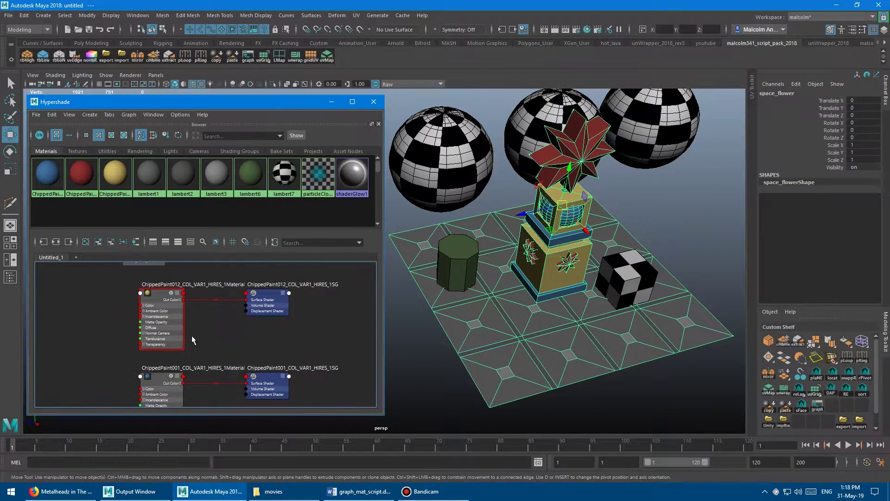
middle_click_drag(186, 389, 146, 287, "alt")
middle_click_drag(156, 389, 159, 295, "alt")
middle_click_drag(183, 364, 182, 313, "alt")
right_click_drag(218, 308, 182, 287, "alt")
mouse_move(182, 283)
middle_mouse_down("alt")
mouse_move(179, 343)
mouse_move(191, 392)
middle_mouse_up("alt")
right_click_drag(160, 304, 120, 297, "alt")
left_click(196, 283)
middle_click_drag(171, 286, 177, 320, "alt")
right_click_drag(185, 322, 209, 326, "alt")
middle_click_drag(214, 294, 219, 334, "alt")
right_click_drag(156, 312, 188, 299, "alt")
middle_click_drag(188, 299, 162, 319, "alt")
right_click_drag(139, 319, 116, 327, "alt")
left_click(111, 317)
middle_click_drag(139, 339, 146, 292, "alt")
right_click_drag(182, 304, 202, 301, "alt")
middle_click_drag(151, 354, 184, 390, "alt")
scroll(160, 324, "up", 5)
middle_click_drag(218, 278, 186, 365, "alt")
middle_click_drag(155, 283, 178, 330, "alt")
scroll(206, 320, "down", 3)
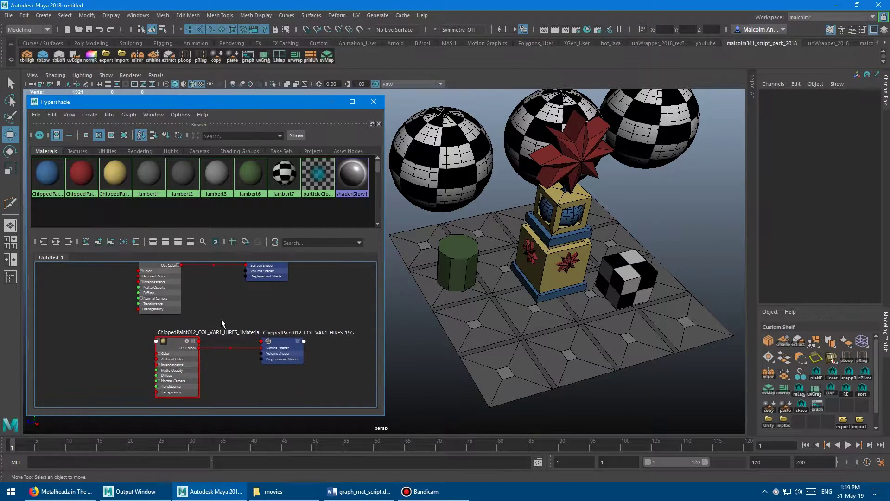
Select a single face on the model's red flower in face mode and graph its material.
left_click(542, 219)
left_click_drag(543, 219, 567, 156, "alt")
middle_click_drag(487, 138, 487, 206, "alt")
left_click_drag(487, 206, 534, 183, "alt")
right_click_drag(533, 182, 536, 200)
left_click(536, 199)
mouse_move(505, 215)
left_mouse_down("alt")
mouse_move(526, 206)
mouse_move(510, 217)
left_mouse_up("alt")
middle_click_drag(479, 231, 482, 208, "alt")
left_click_drag(481, 208, 468, 207, "alt")
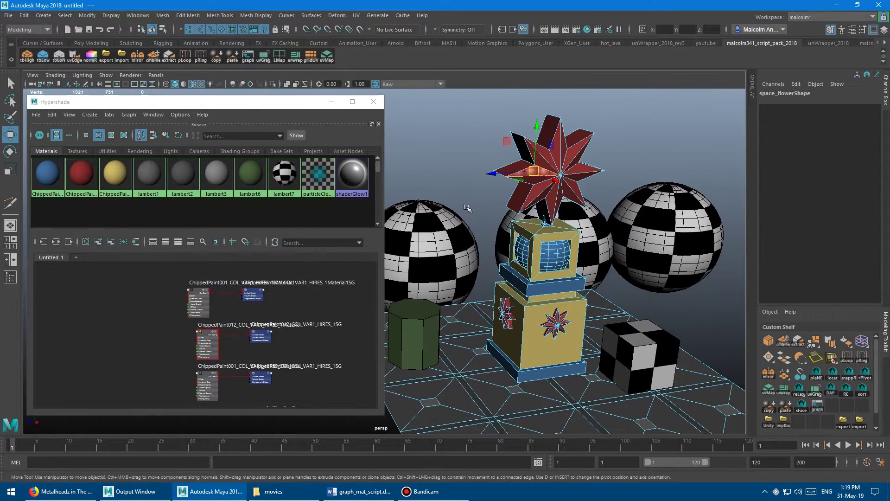
left_click(137, 242)
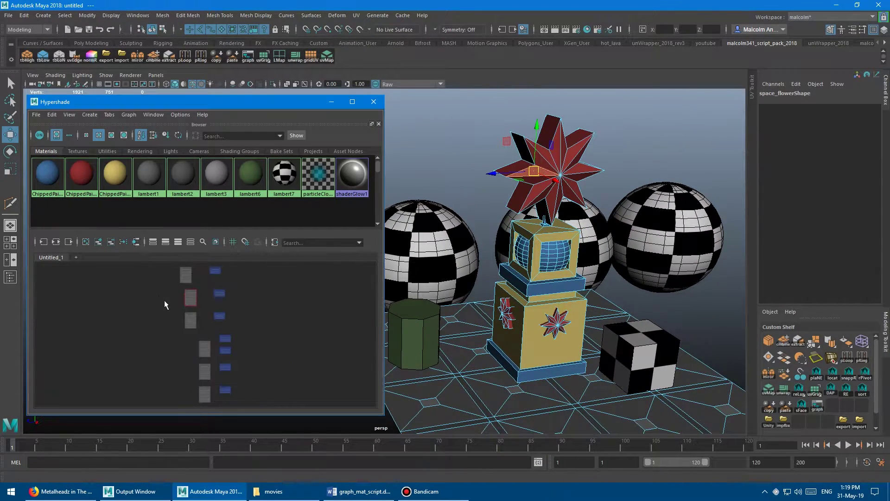
Examine the material nodes graphed from the selected flower face.
middle_click_drag(167, 297, 167, 320, "alt")
right_click_drag(167, 320, 233, 314, "alt")
middle_click_drag(232, 313, 176, 348, "alt")
right_click_drag(176, 348, 216, 316, "alt")
middle_click_drag(200, 320, 225, 321, "alt")
middle_click_drag(238, 371, 235, 308, "alt")
right_click_drag(235, 310, 211, 311, "alt")
middle_click_drag(233, 380, 228, 309, "alt")
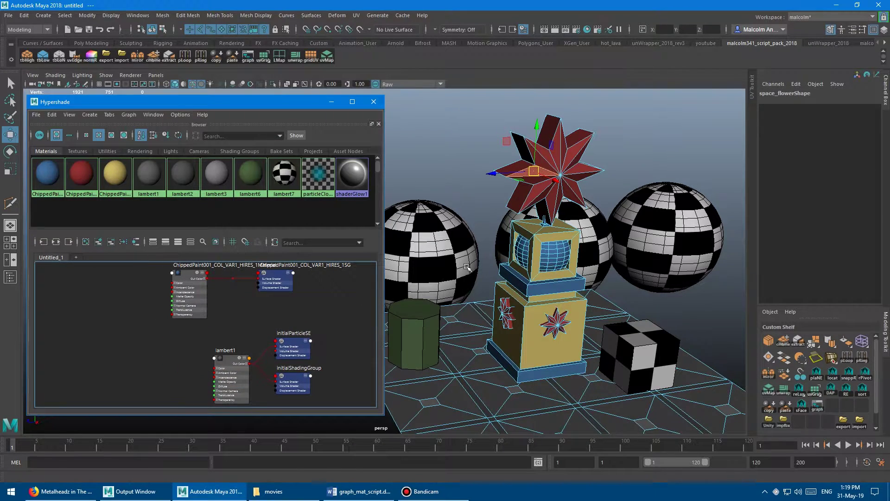
left_click_drag(480, 262, 496, 252, "alt")
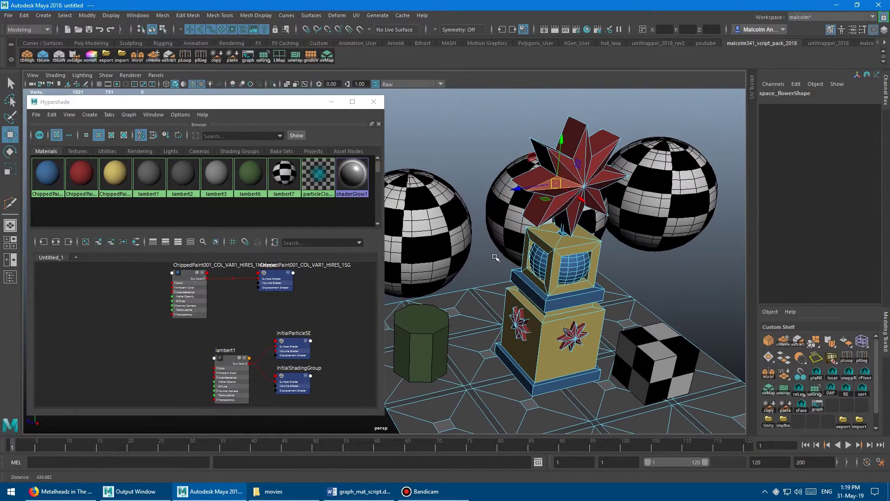
middle_click_drag(212, 321, 176, 204, "alt")
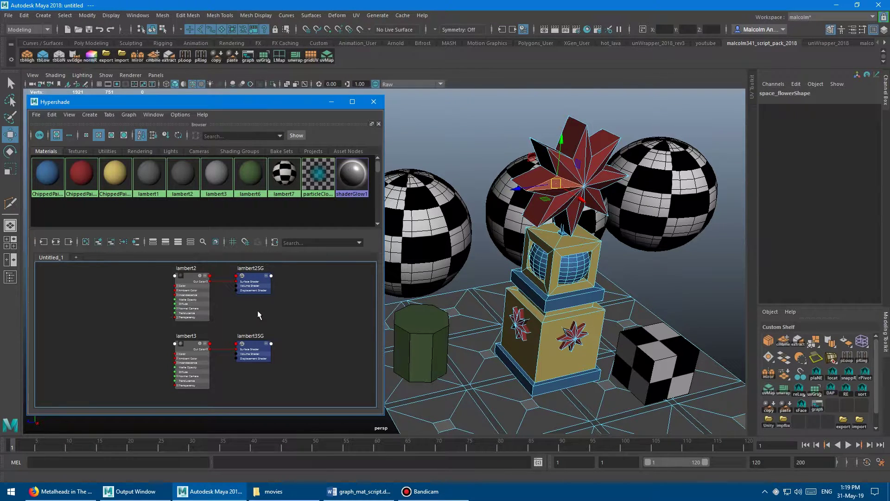
right_click_drag(258, 310, 196, 297, "alt")
middle_click_drag(193, 269, 194, 339, "alt")
right_click_drag(194, 336, 207, 314, "alt")
middle_click_drag(203, 309, 201, 344, "alt")
right_click_drag(201, 341, 218, 319, "alt")
middle_click_drag(208, 275, 215, 342, "alt")
right_click_drag(215, 342, 242, 312, "alt")
middle_click_drag(242, 312, 242, 329, "alt")
right_click_drag(242, 330, 207, 319, "alt")
middle_click_drag(207, 319, 192, 336, "alt")
Select a single face on one of the lower petals of the model's red flower.
middle_click_drag(532, 291, 476, 341, "alt")
right_click_drag(475, 341, 441, 315, "alt")
left_click_drag(440, 315, 499, 268, "alt")
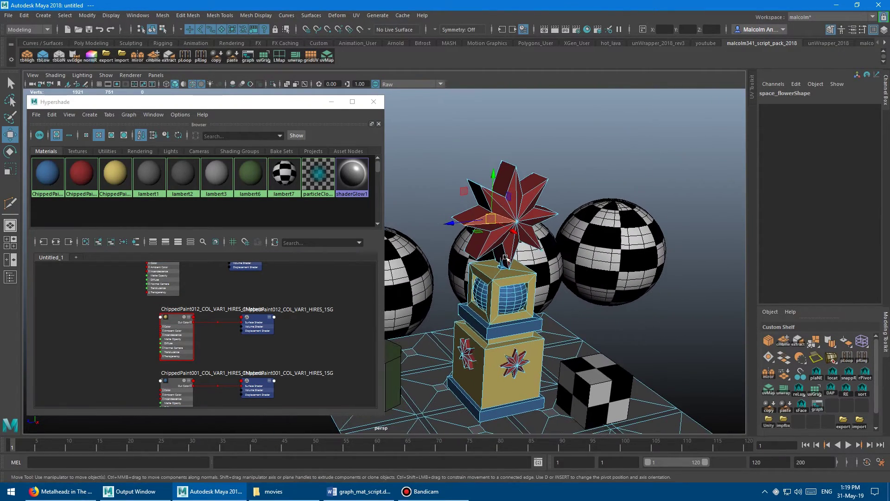
left_click(497, 245)
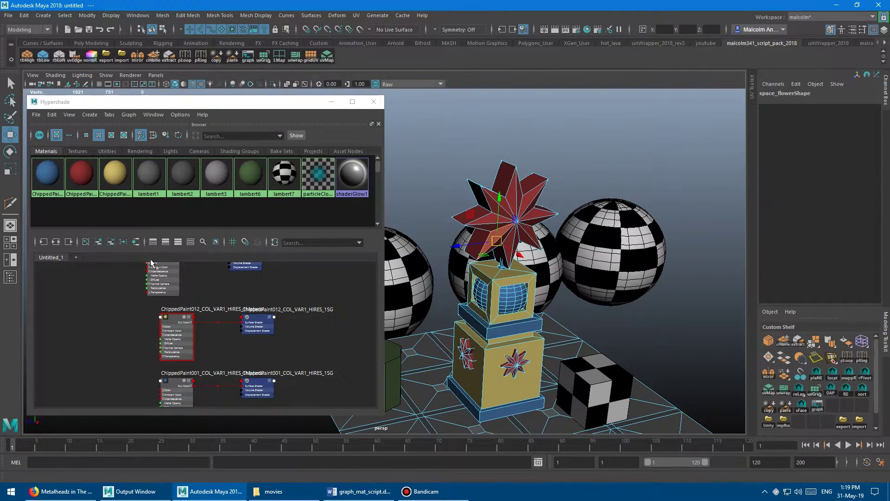
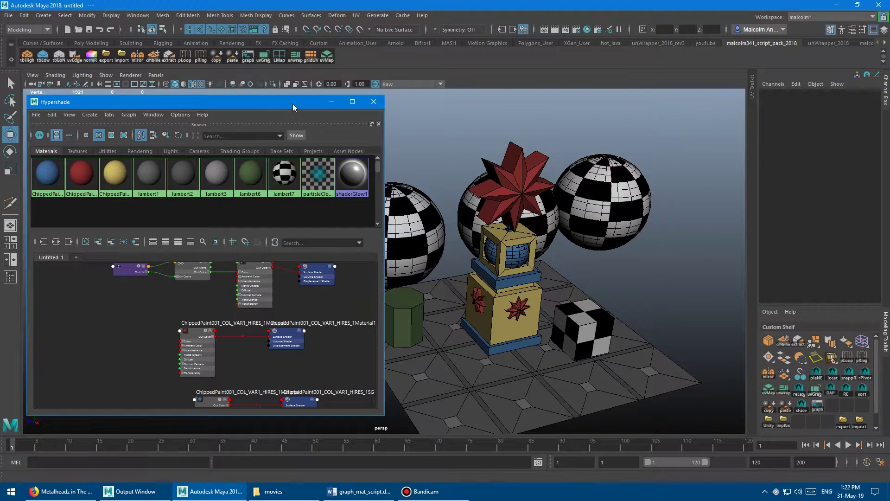
Examine the full set of material and shading group nodes graphed in the Hypershade.
mouse_move(471, 161)
left_mouse_down("alt")
mouse_move(445, 162)
mouse_move(459, 162)
left_mouse_up("alt")
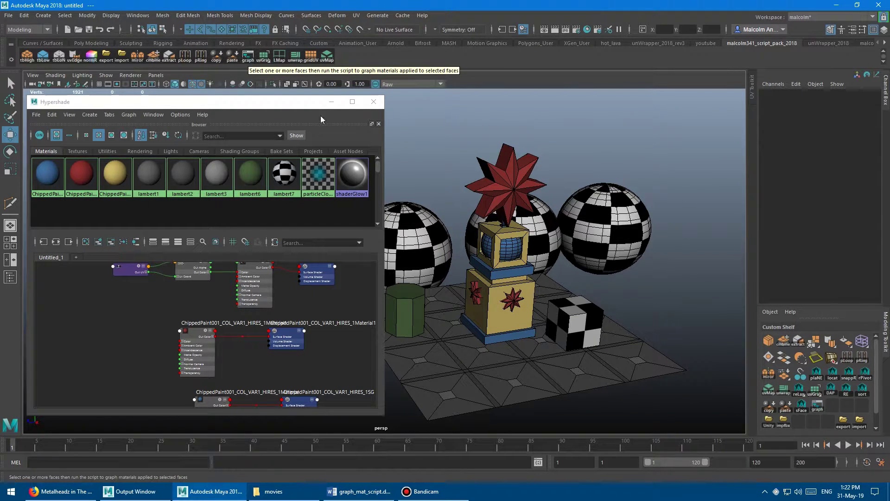
left_click_drag(515, 185, 459, 206, "alt")
middle_click_drag(223, 287, 204, 320, "alt")
right_click_drag(204, 320, 248, 332, "alt")
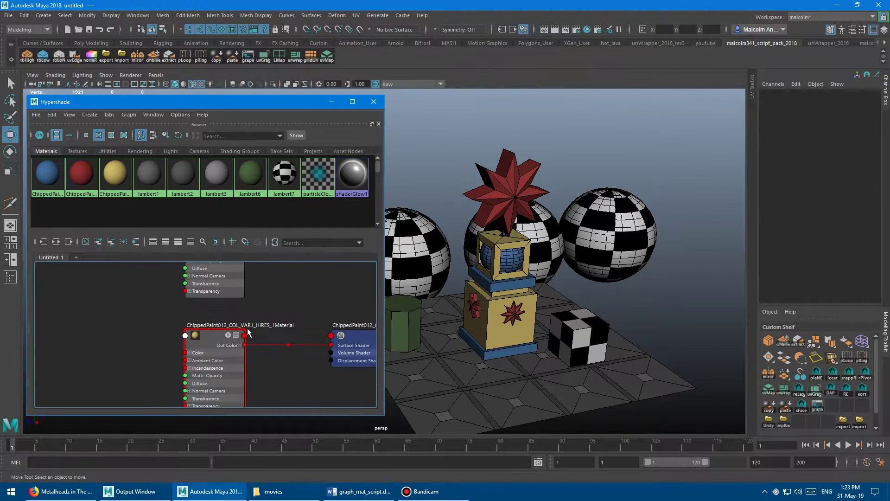
middle_click_drag(249, 332, 192, 340, "alt")
right_click_drag(246, 331, 211, 341, "alt")
middle_click_drag(264, 370, 222, 318, "alt")
right_click_drag(222, 318, 244, 306, "alt")
middle_click_drag(243, 306, 267, 327, "alt")
Select one face of the red flower in face mode and graph only its material.
left_click(513, 186)
right_click_drag(514, 187, 510, 202)
left_click(496, 186)
left_click(495, 185)
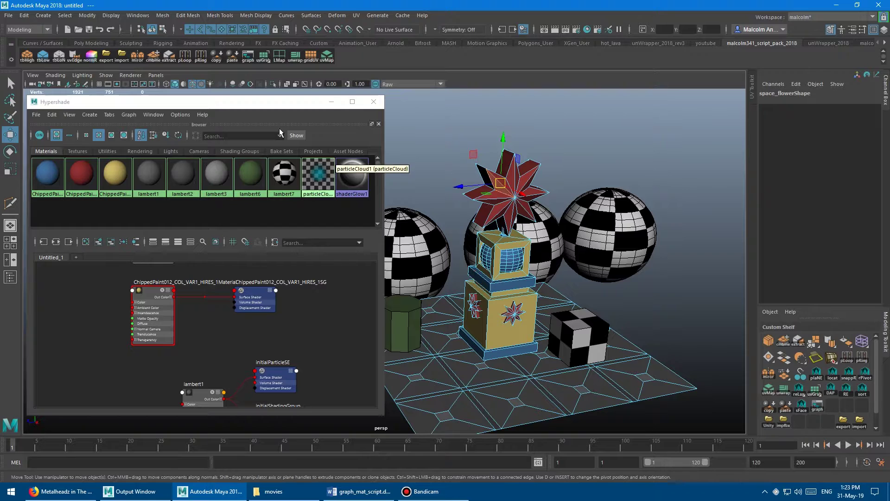
left_click(248, 58)
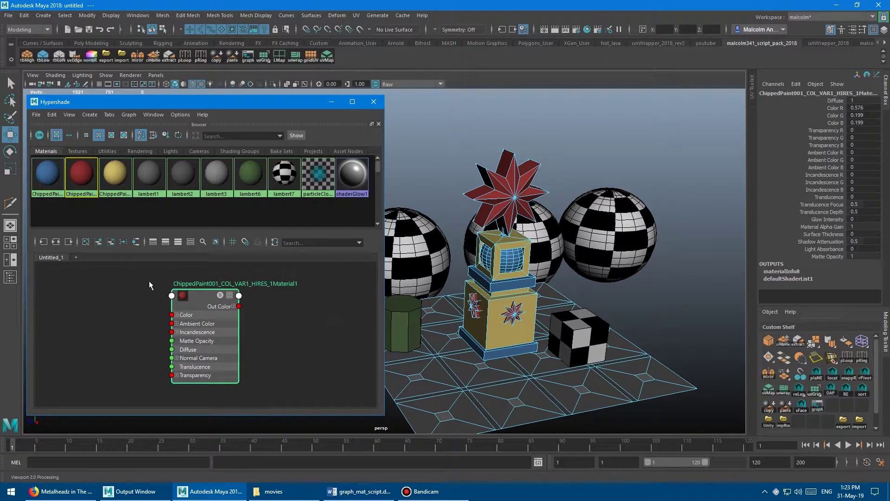
Brighten the graphed red material's color to 0.808, 0.28, 0.28 in its attributes.
double_click(190, 296)
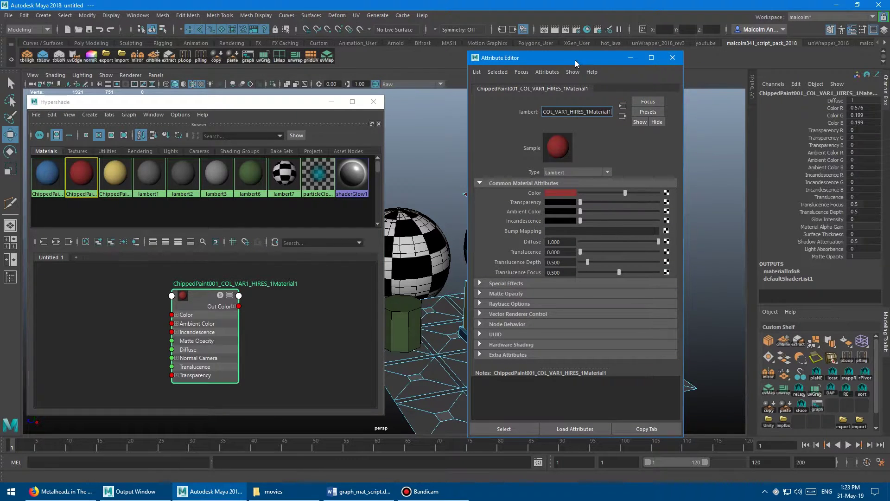
left_click_drag(575, 59, 718, 63)
left_click_drag(731, 195, 785, 198)
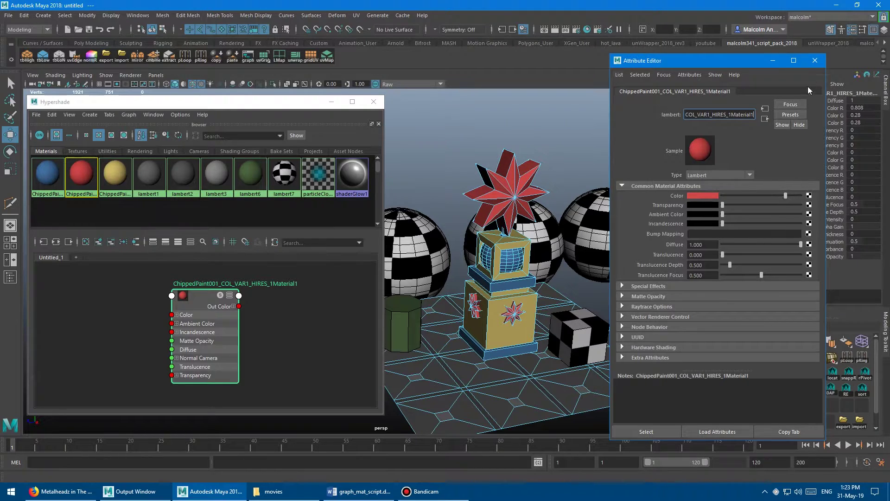
left_click(815, 61)
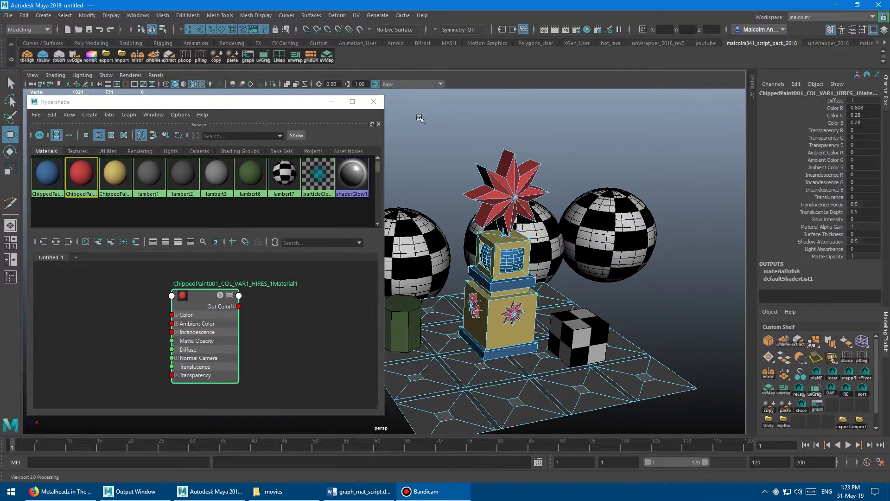
Select a face on the model's blue dome and graph its material.
left_click_drag(466, 174, 487, 179, "alt")
right_click_drag(487, 179, 526, 201, "alt")
left_click(525, 222)
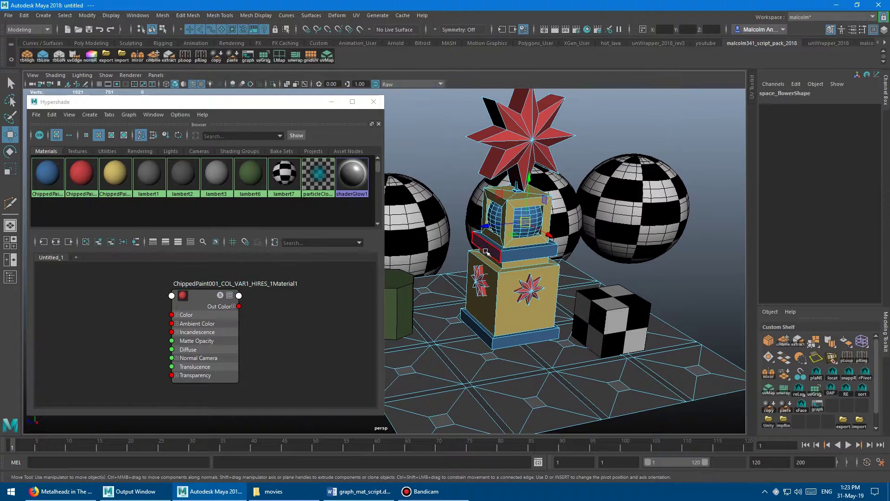
left_click(248, 58)
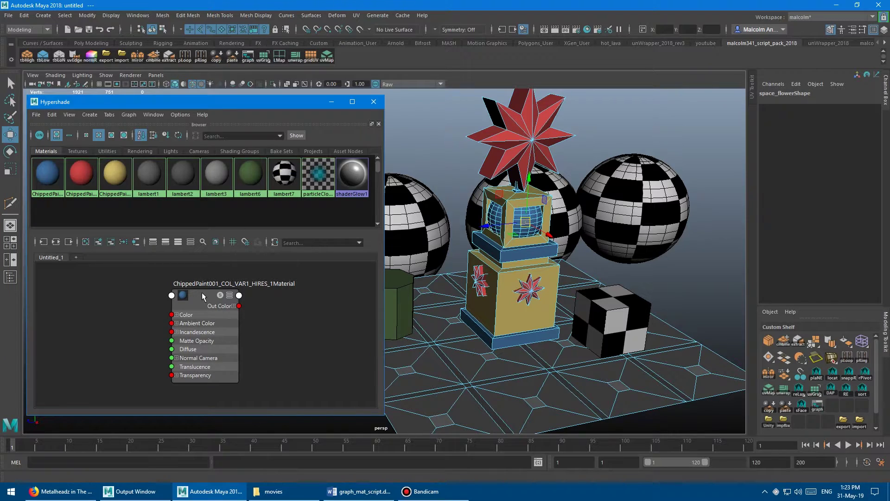
Select a red flower face together with a blue dome face and graph both materials.
left_click_drag(543, 288, 484, 296, "alt")
left_click(488, 181)
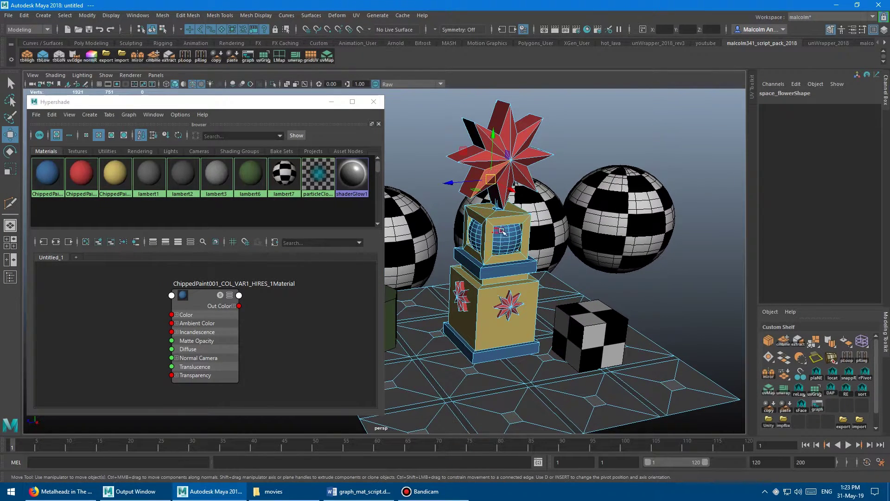
left_click(504, 239, "shift")
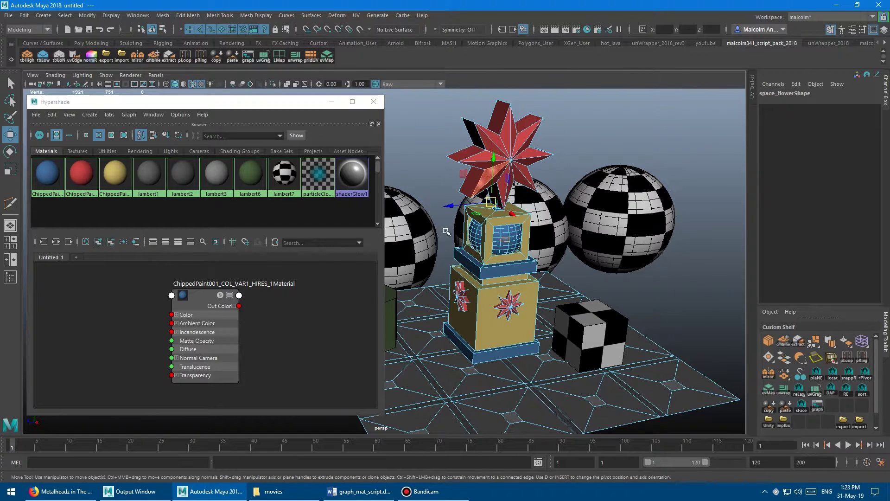
left_click(248, 57)
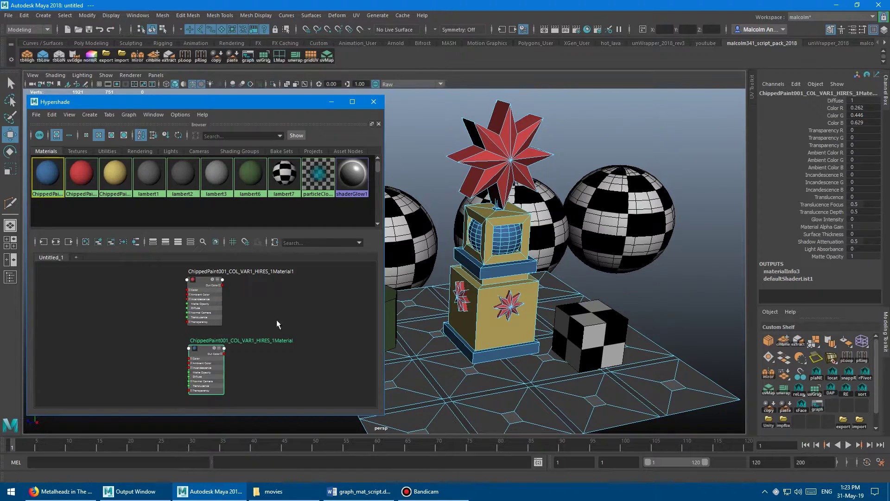
Put both the pSphere3 checkered sphere and the space_flower model into face selection mode.
left_click_drag(509, 287, 497, 265, "alt")
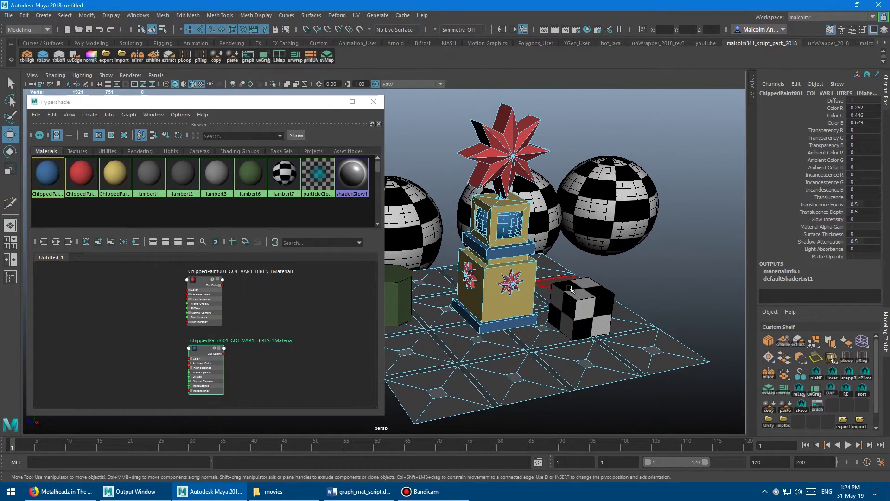
left_click(590, 201)
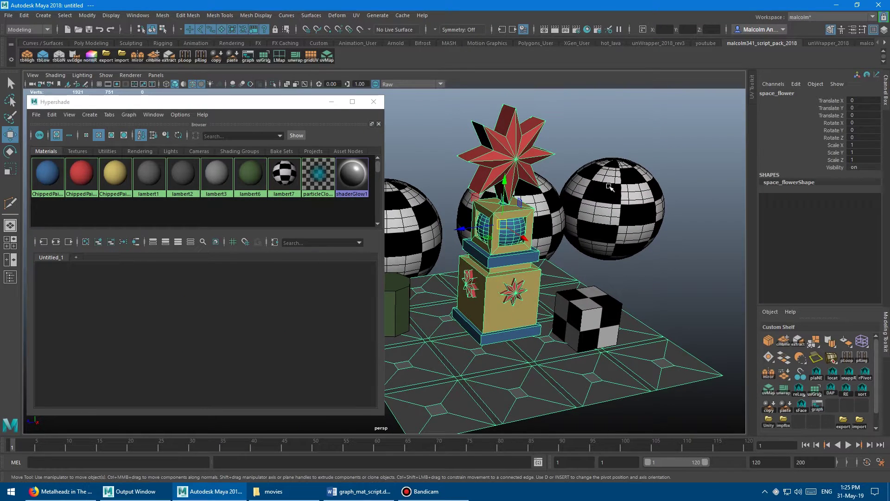
left_click(593, 204)
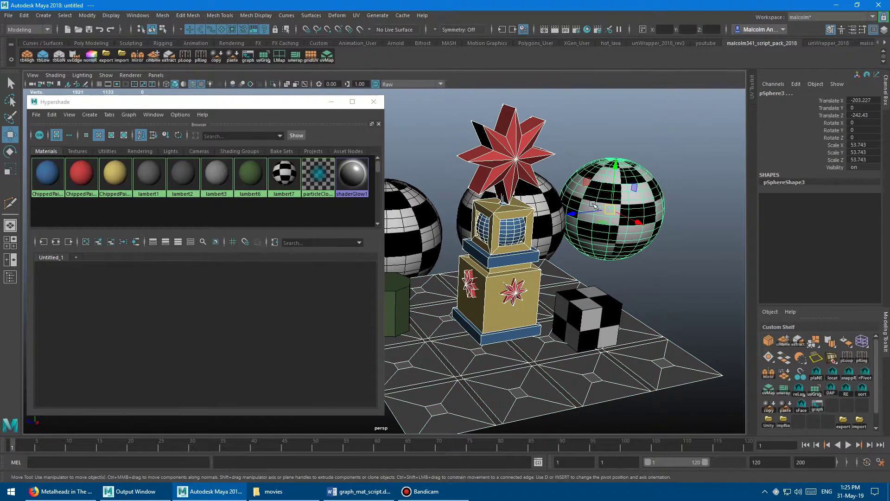
right_click(571, 185)
left_click(527, 160)
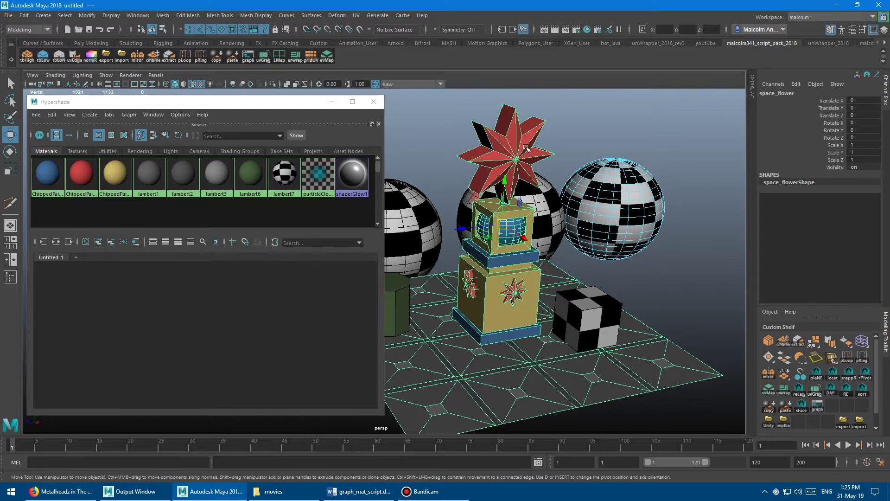
right_click(527, 161)
right_click_drag(527, 158, 526, 170)
middle_click_drag(538, 175, 527, 175, "alt")
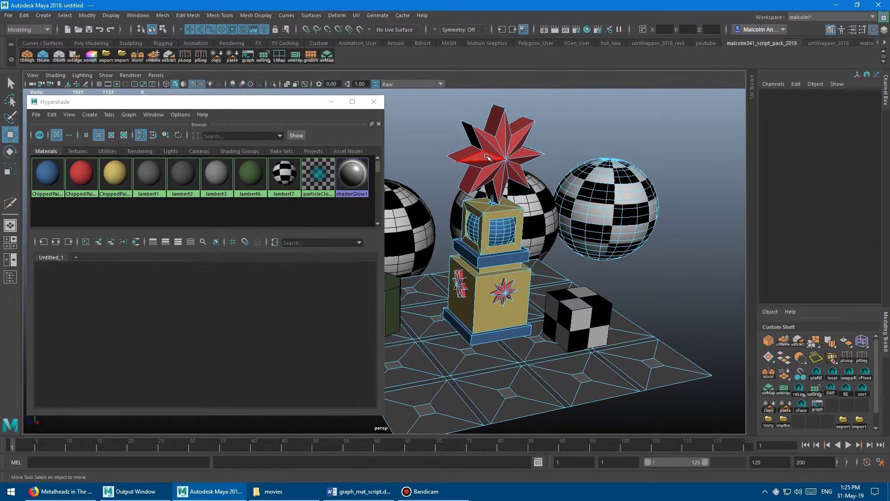
Select faces on the red flower, a blue part and the pSphere3 sphere, and graph their materials.
left_click(485, 154)
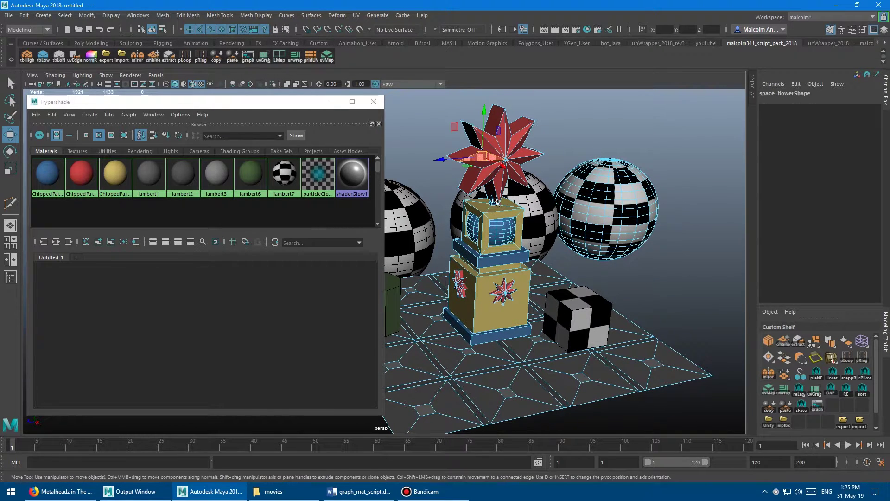
left_click(569, 214)
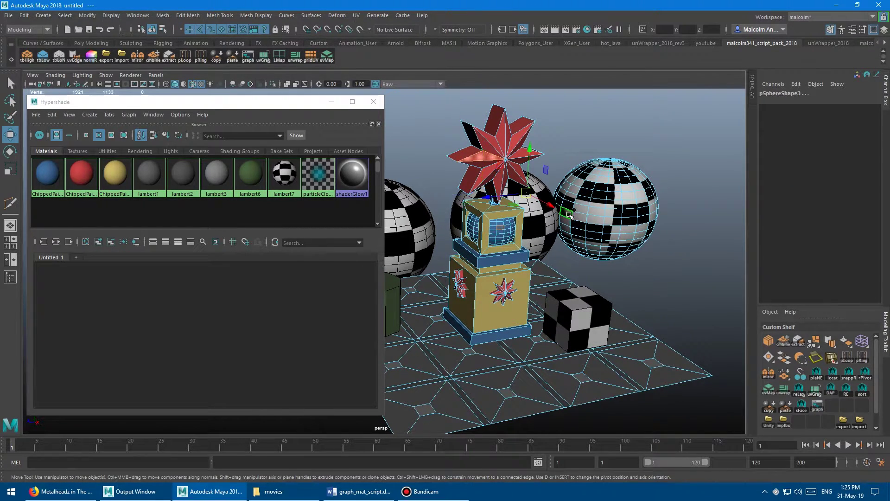
left_click(249, 60)
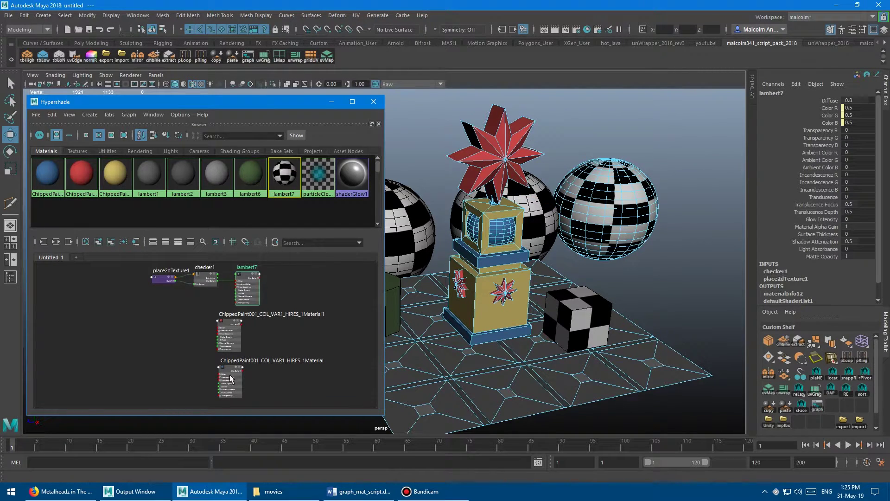
scroll(215, 299, "up", 3)
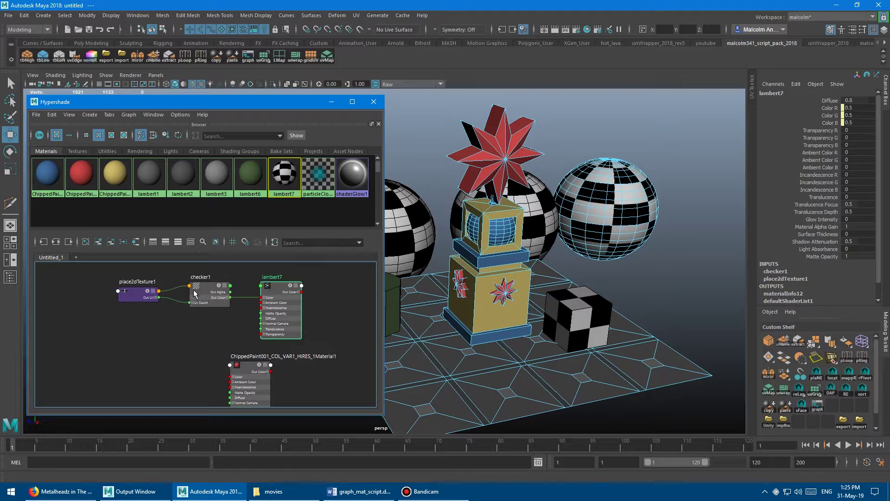
scroll(184, 295, "down", 3)
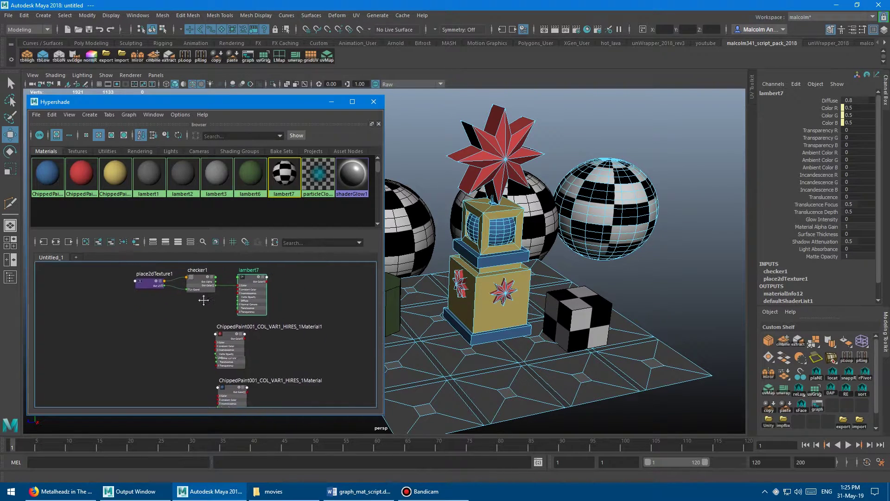
scroll(213, 298, "down", 2)
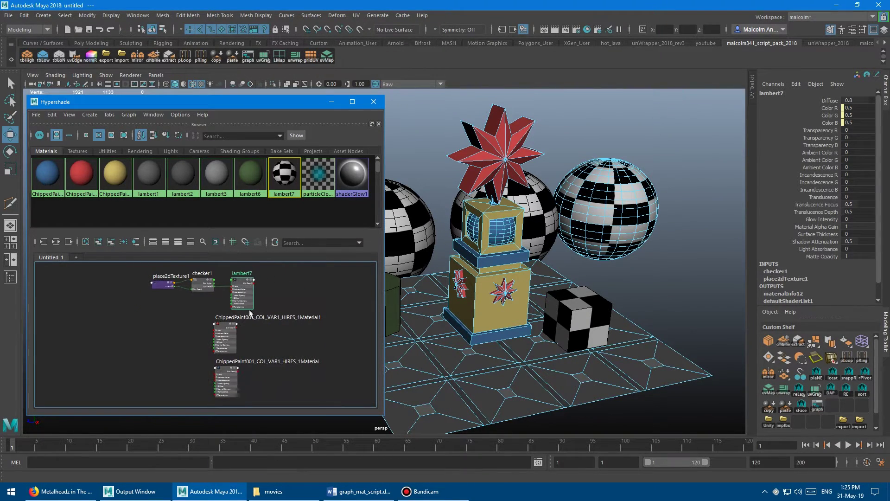
Select a dark strip face between the floor tiles and graph its material.
middle_click_drag(504, 298, 525, 265, "alt")
left_click_drag(525, 264, 505, 319, "alt")
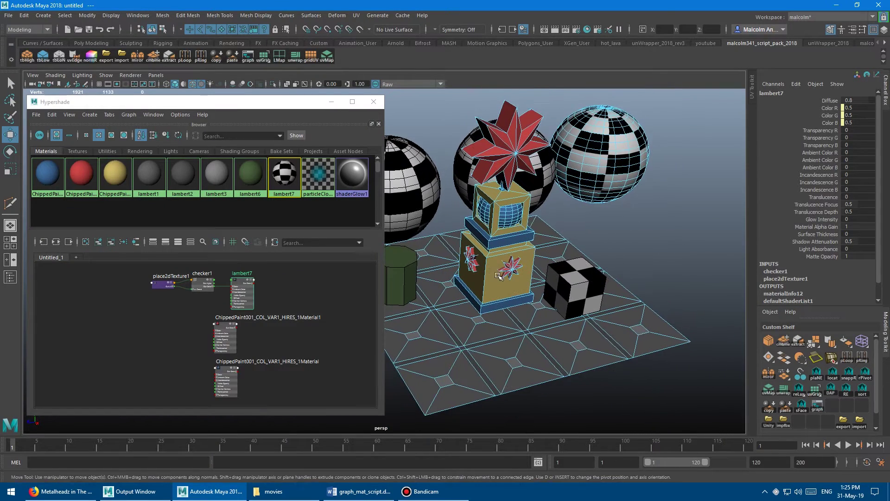
middle_click_drag(505, 319, 523, 289, "alt")
left_click(454, 305)
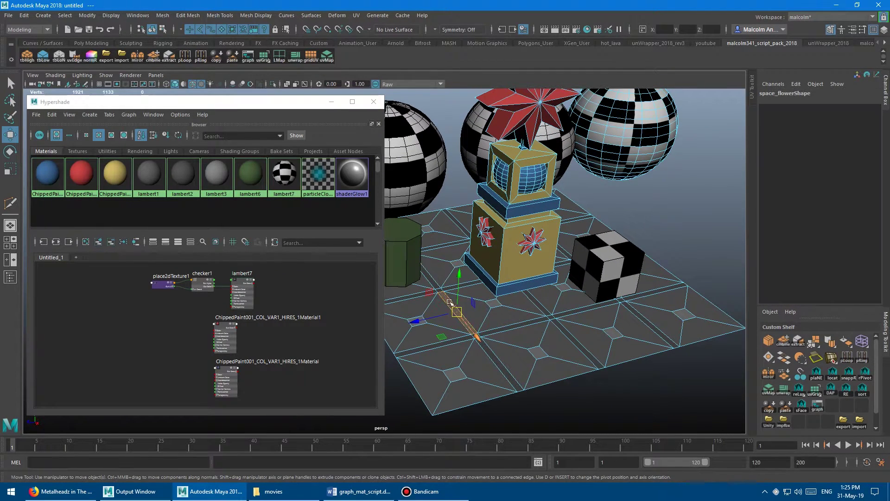
left_click(248, 59)
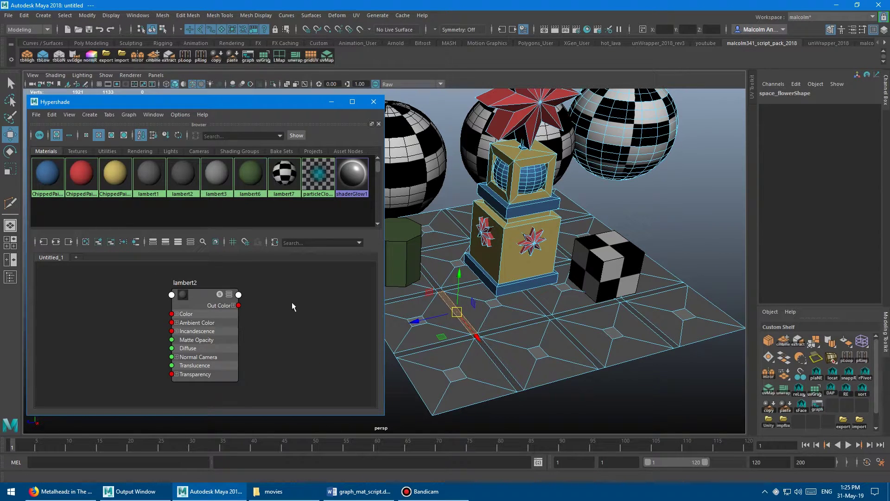
Select all objects in the scene and graph their materials with shading groups in the Hypershade.
left_click(454, 195)
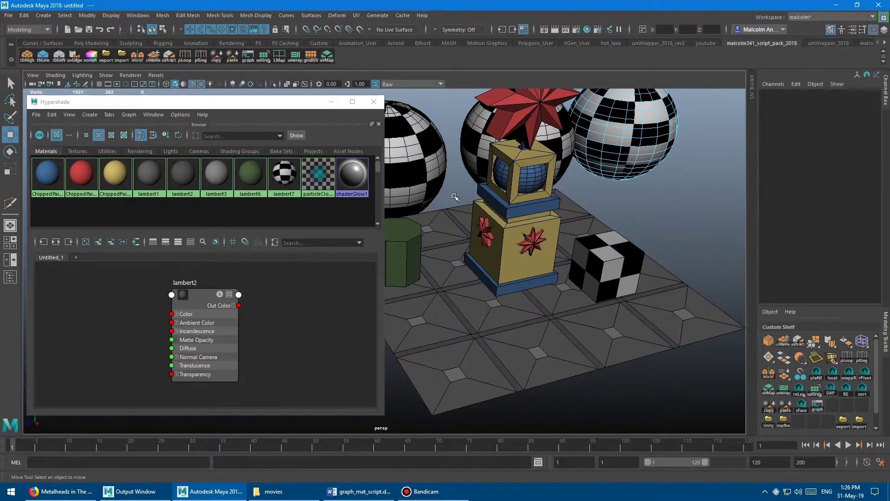
middle_click_drag(497, 198, 532, 222, "alt")
right_click_drag(532, 221, 475, 197, "alt")
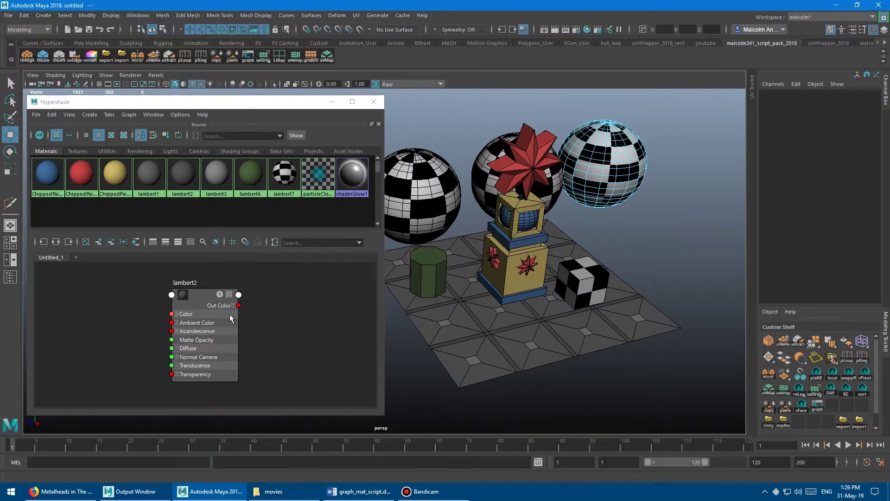
right_click_drag(591, 191, 500, 200, "alt")
left_click(540, 208)
left_click(567, 188)
left_click_drag(410, 162, 612, 337)
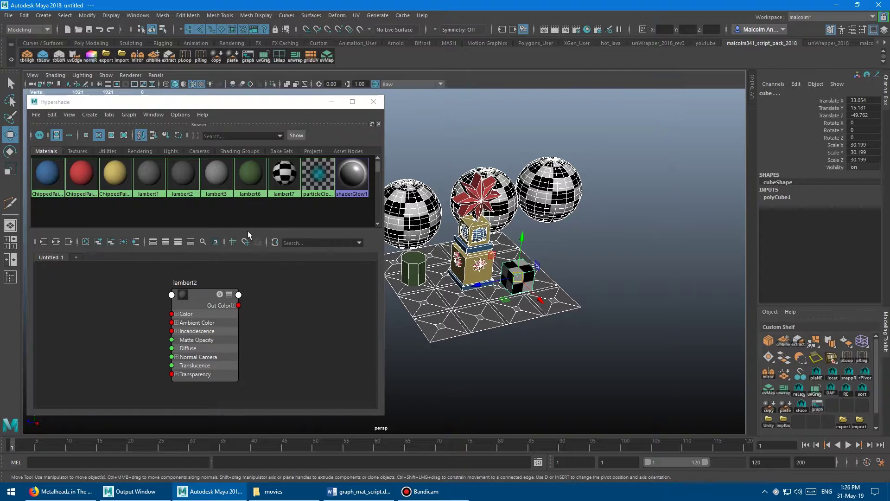
left_click(135, 243)
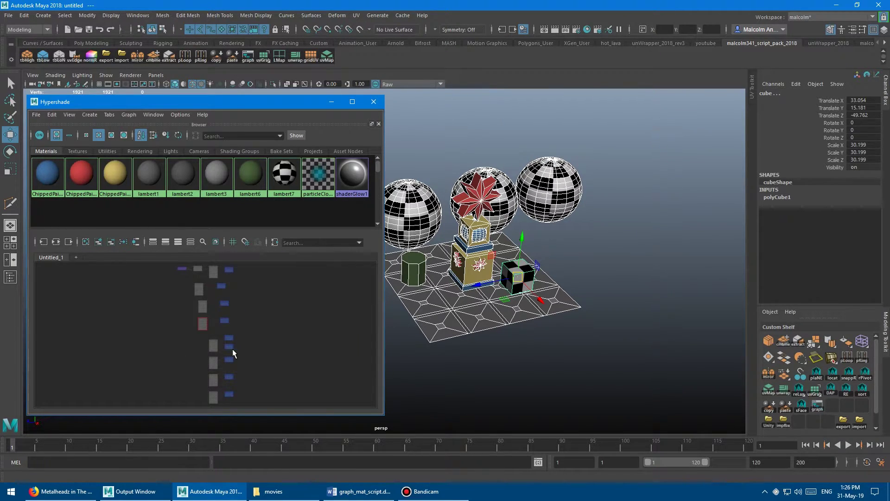
Select a face on the model's yellow base block in face mode and graph only its material.
left_click(547, 362)
right_click_drag(456, 300, 535, 294, "alt")
left_click(542, 268)
right_click_drag(531, 258, 533, 274)
left_click(534, 268)
left_click(535, 268)
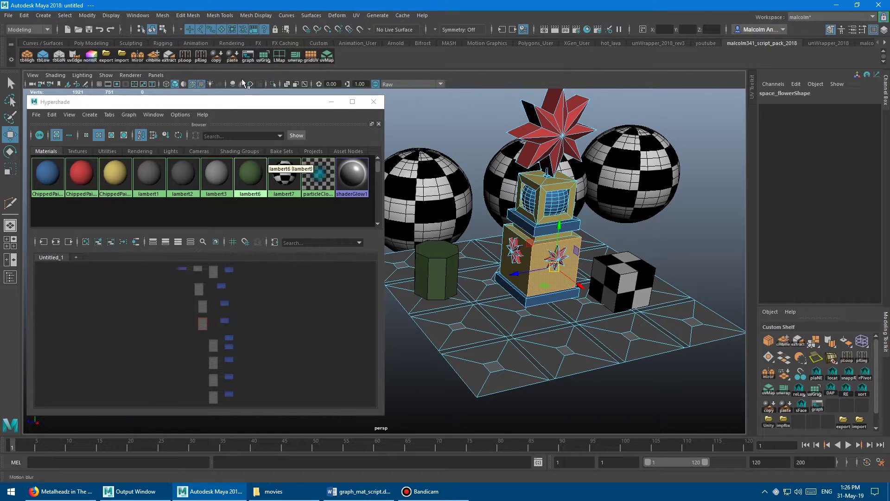
left_click(248, 57)
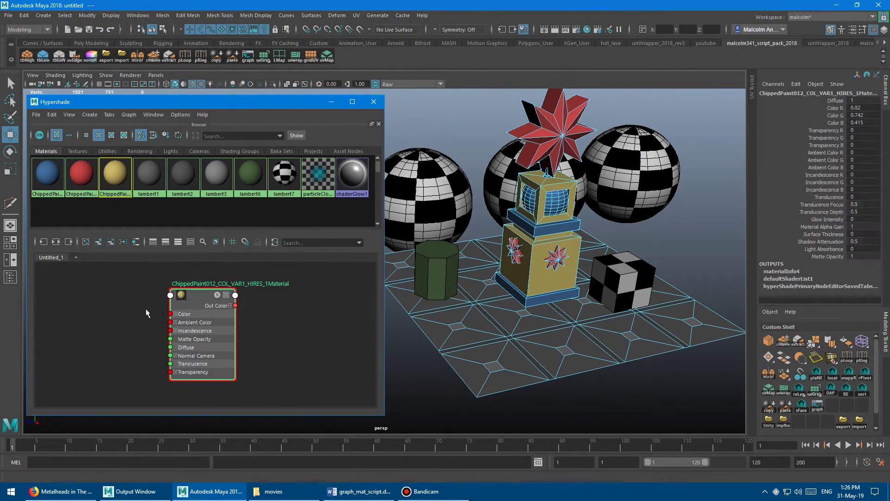
Select the front face of the yellow base block and graph its material in the Hypershade.
right_click_drag(495, 308, 571, 254, "alt")
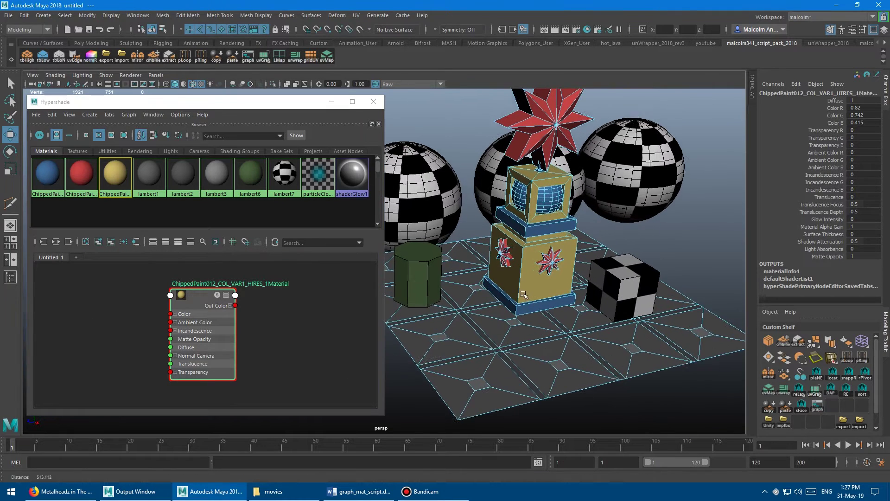
middle_click_drag(571, 254, 516, 295, "alt")
left_click(516, 296)
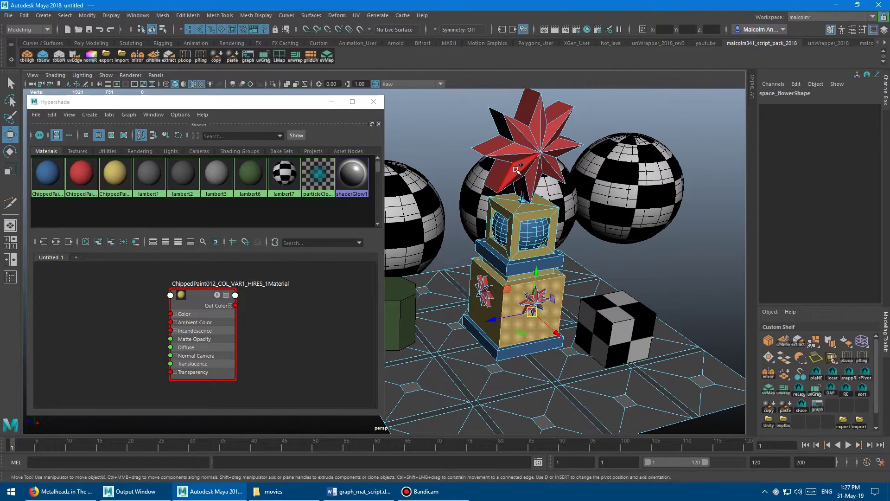
left_click(247, 58)
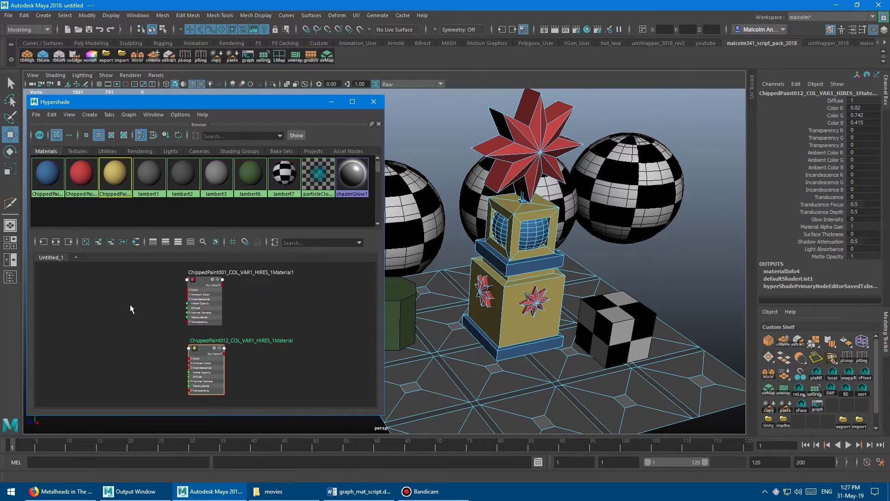
Undo back to the flower model's object selection, close the Hypershade, and graph only the material of a red flower face.
key("ctrl+z")
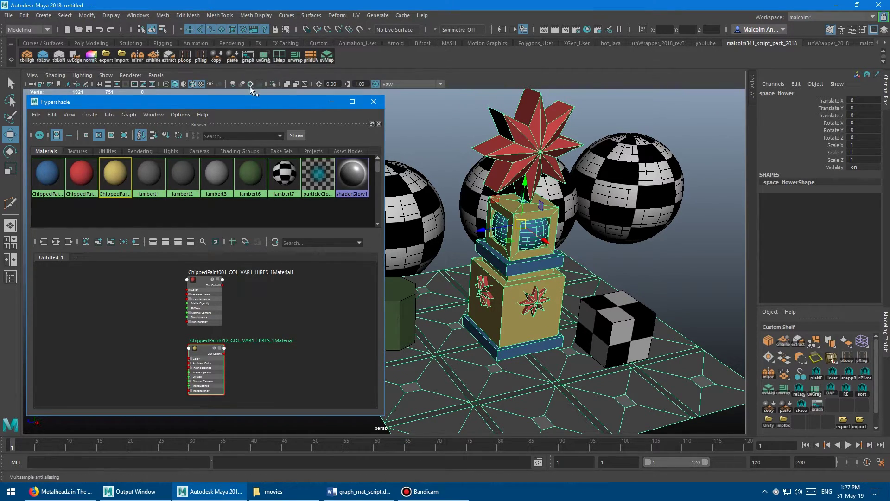
left_click(373, 101)
right_click(519, 132)
right_click_drag(519, 145, 518, 157)
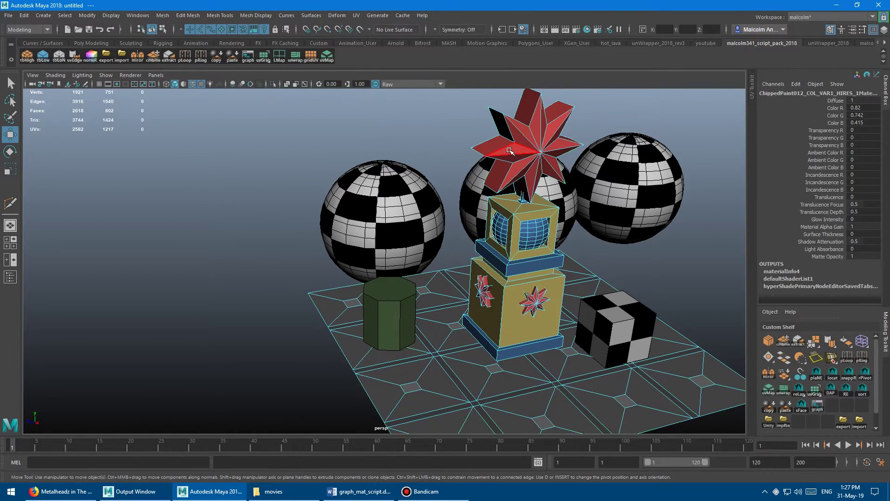
left_click(512, 149)
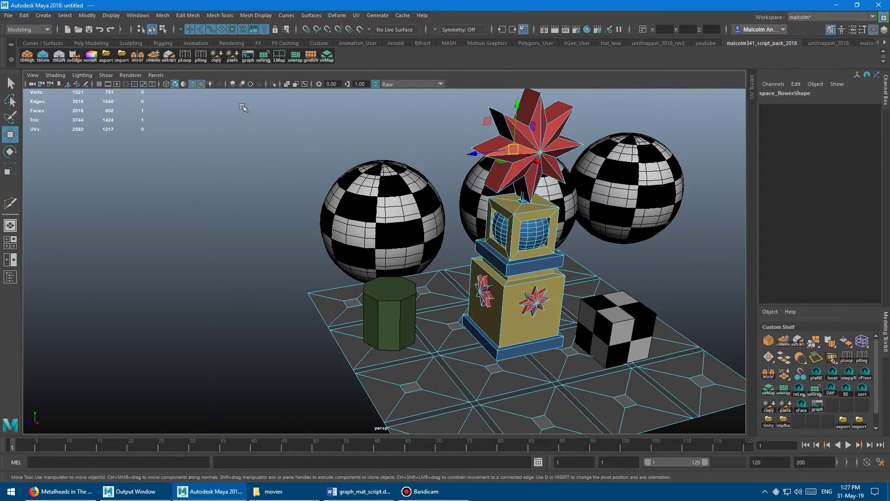
left_click(249, 60)
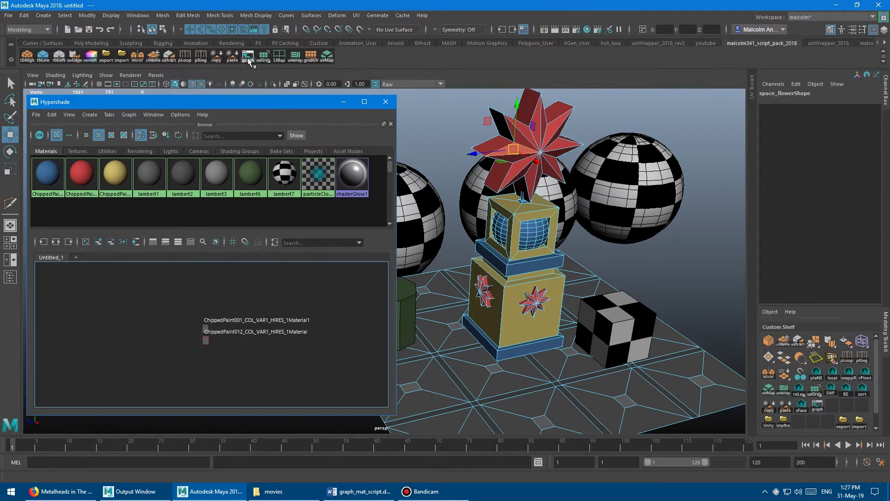
left_click(247, 58)
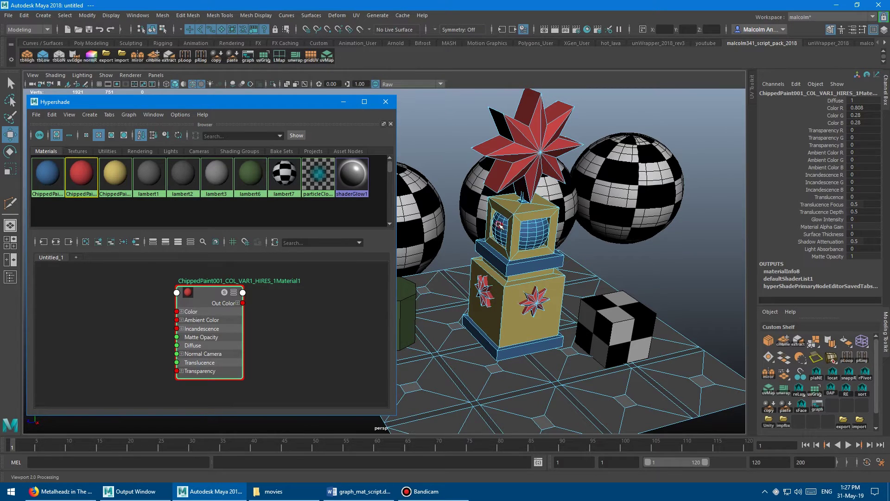
Graph the material of a face on the blue inner sphere, and that of the yellow base block's front face.
left_click(532, 238)
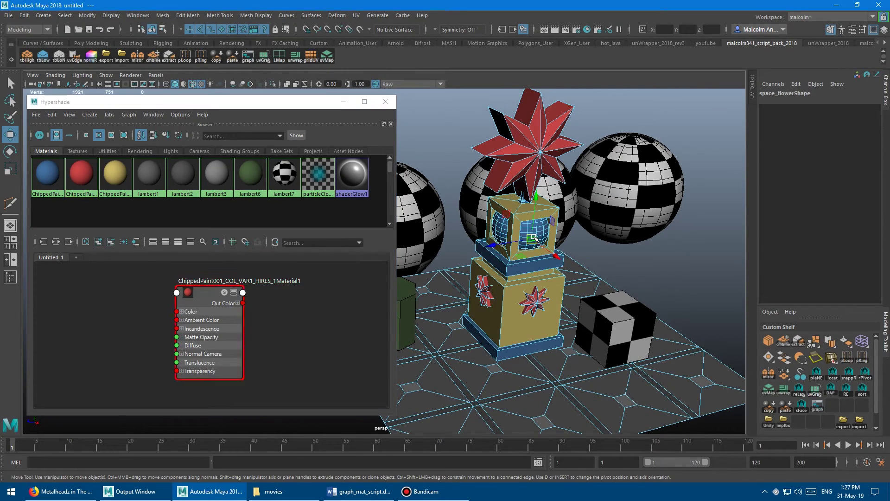
left_click(248, 55)
left_click(530, 307)
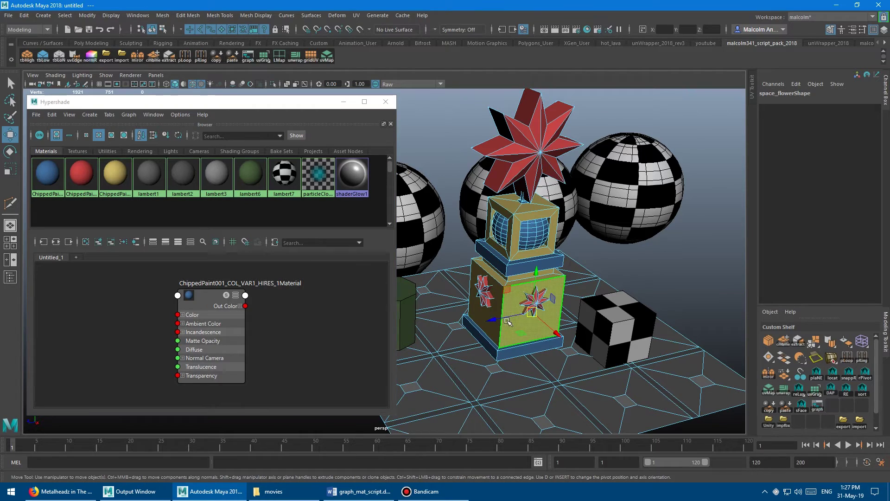
left_click(249, 58)
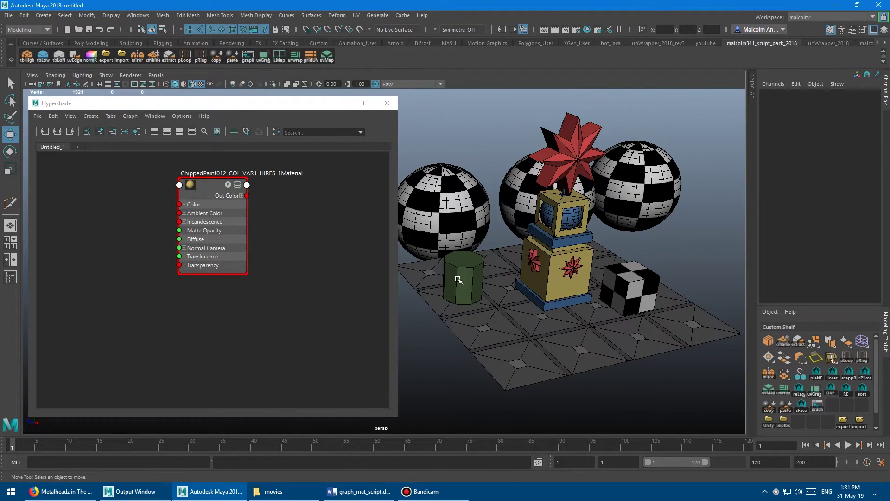
Select the checkered sphere, the checkered cube and the flower model as whole objects and graph their materials.
left_click(442, 208)
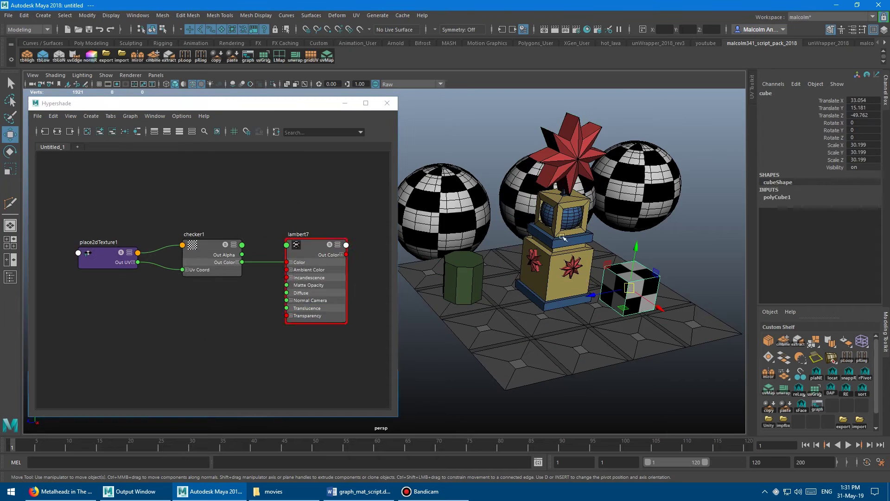
left_click(521, 327)
left_click(565, 244)
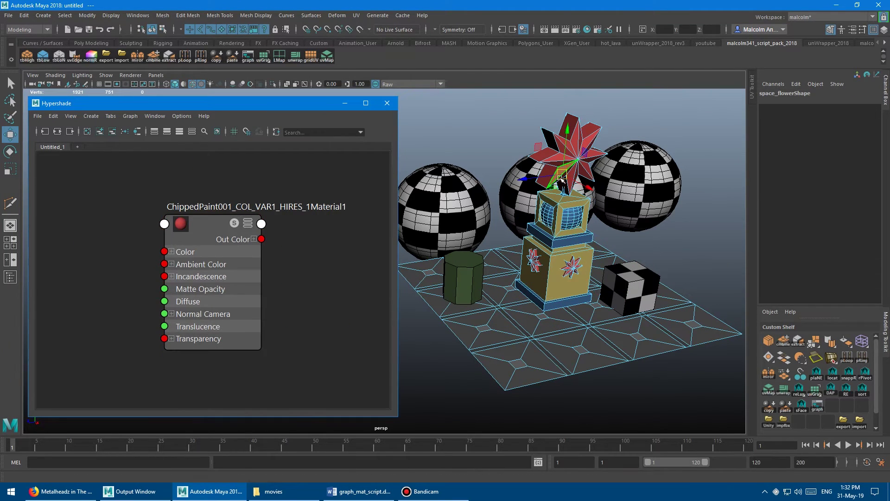
Graph the material of a single red flower face, and that of a yellow base face.
key("g")
left_click(563, 284)
key("g")
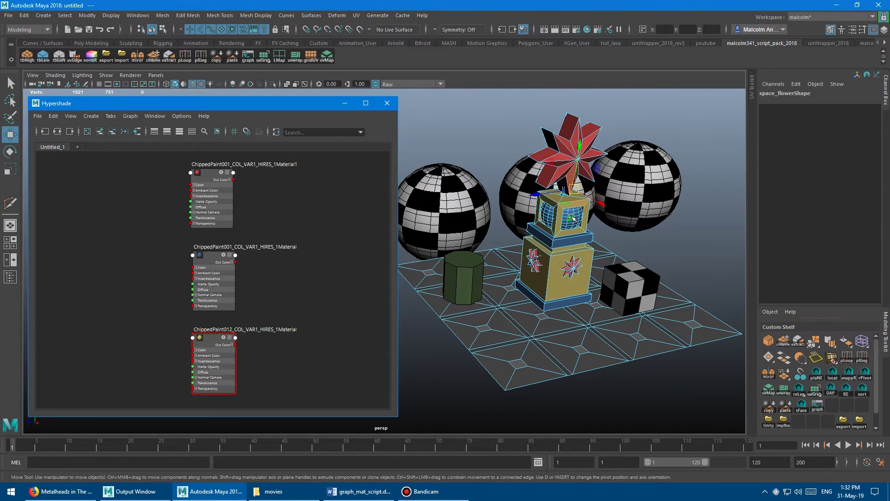
Select faces on the floor, yellow base, blue inner sphere and red star together and graph their materials.
left_click(542, 317)
left_click(560, 282, "shift")
left_click(570, 225, "shift")
left_click(572, 270, "shift")
key("g")
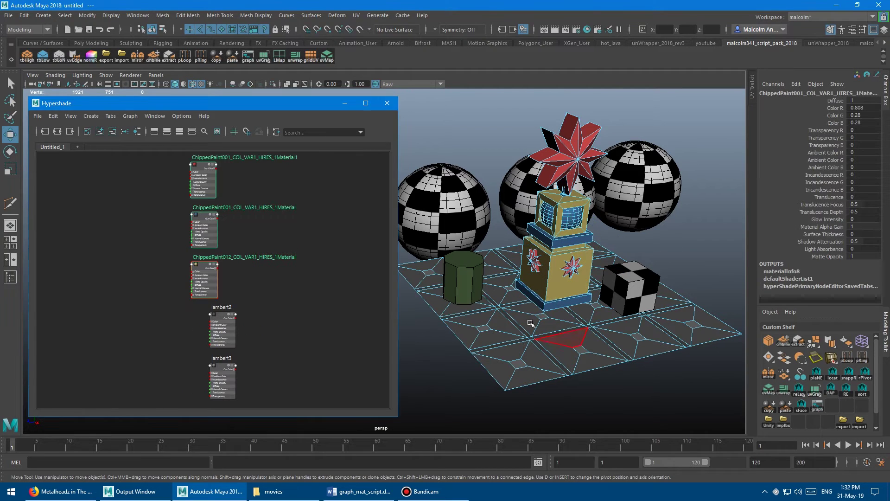
Graph the material of a floor tile face, and that of the green cylinder.
left_click(487, 306)
key("g")
left_click(475, 290)
key("g")
Select a face on the checkered sphere plus the green cylinder's top face in face mode and graph both materials.
right_click_drag(452, 204, 453, 232)
left_click(487, 141)
left_click(455, 223)
left_click(466, 260, "shift")
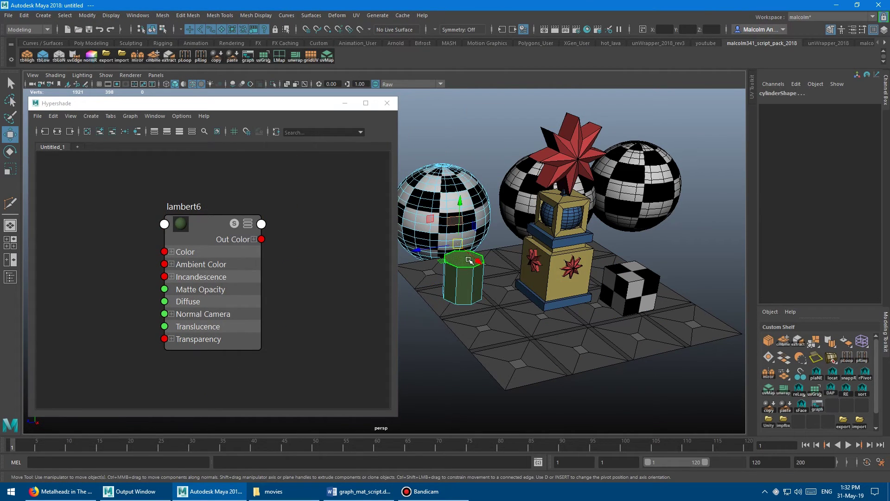
key("g")
Select a large group of faces across the flower and its pedestal in face mode and graph their materials.
right_click_drag(546, 219, 546, 244)
left_click_drag(504, 140, 587, 307)
key("g")
Graph the material of a single floor face beside the base, and that of a red flower face.
left_click(586, 310)
key("g")
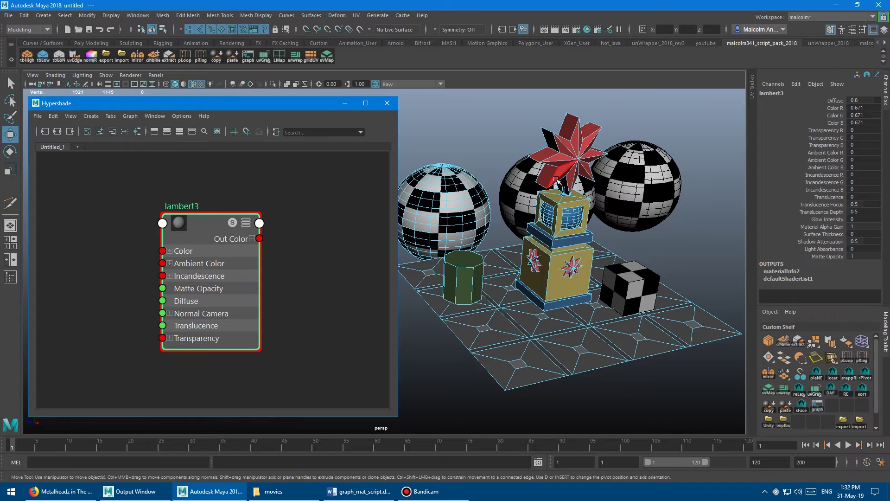
left_click(560, 174)
key("g")
scroll(283, 269, "up", 3)
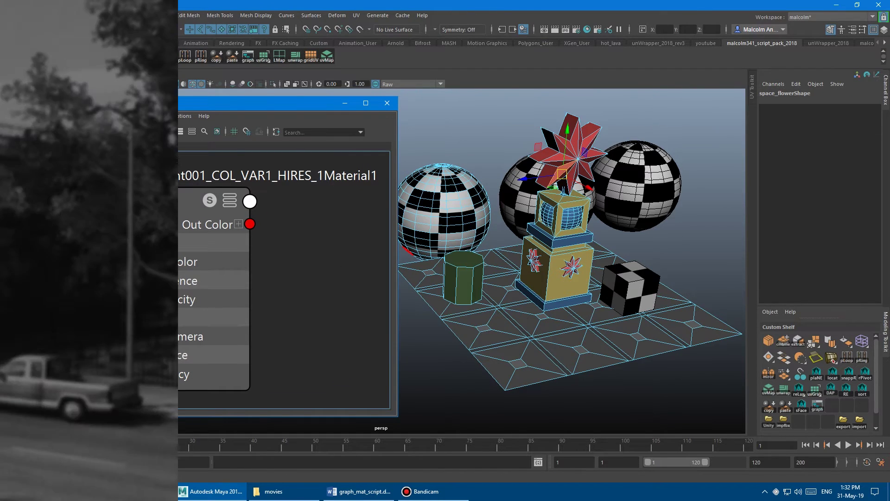